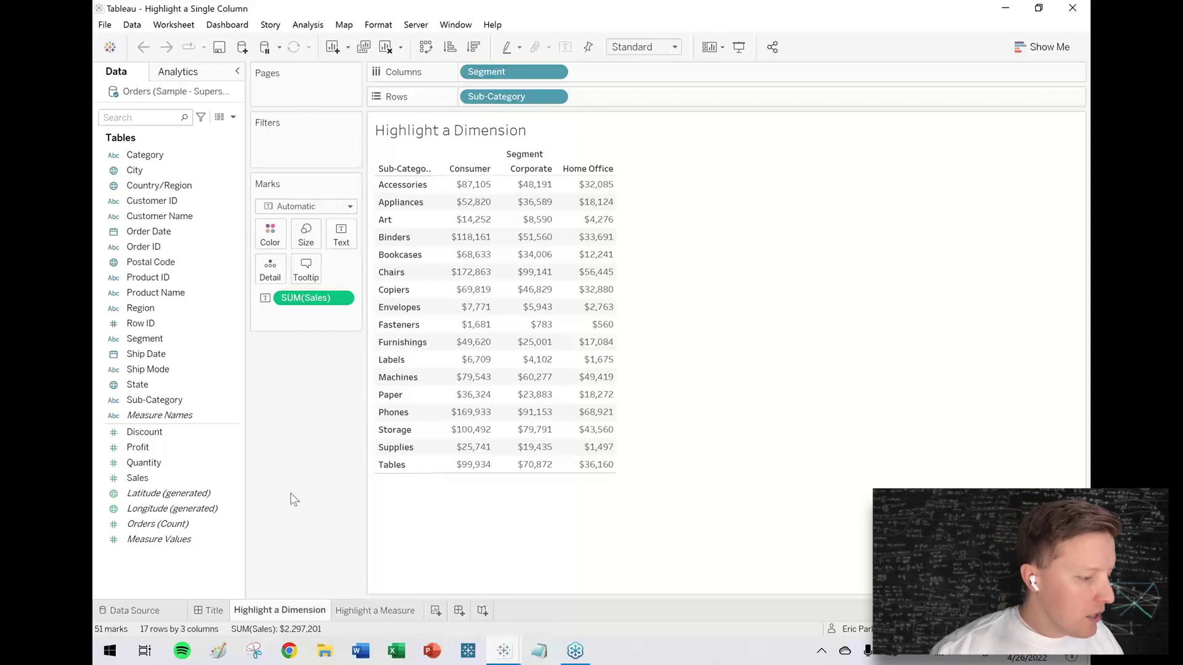
- Switch the marks to Square and colour them by Segment, then by SUM(Sales)
{"action": "mouse_move", "coordinate": [525, 189]}
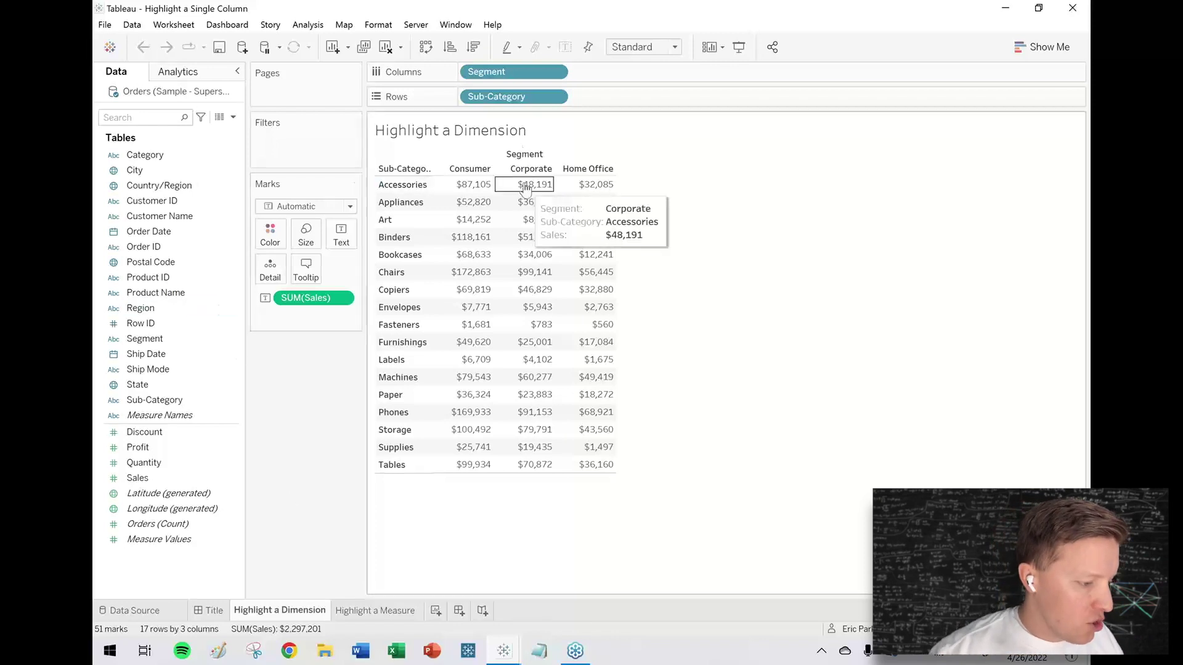
{"action": "left_click", "coordinate": [294, 210]}
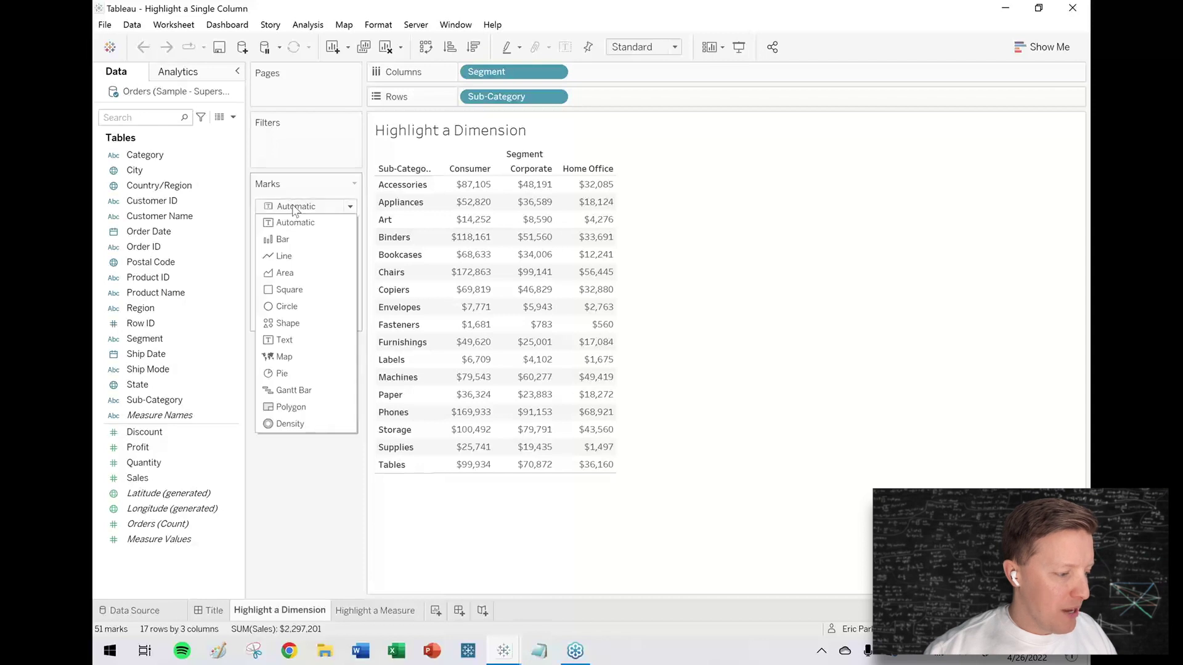
{"action": "left_click", "coordinate": [303, 289]}
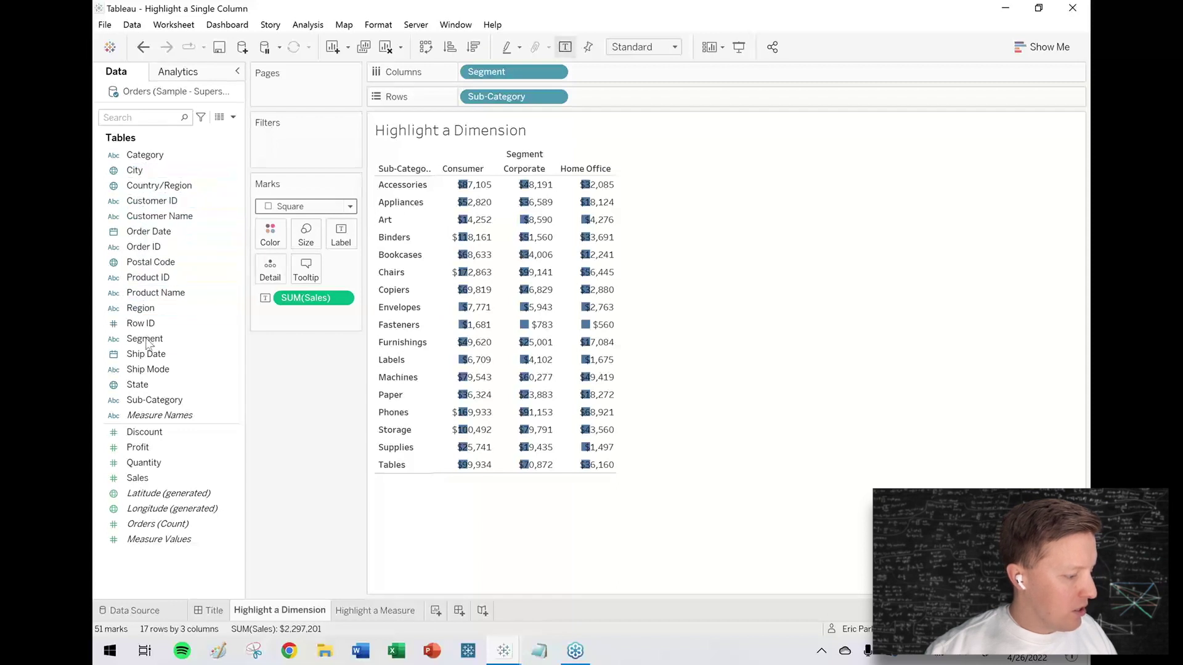
{"action": "left_click_drag", "start_coordinate": [147, 340], "coordinate": [265, 239]}
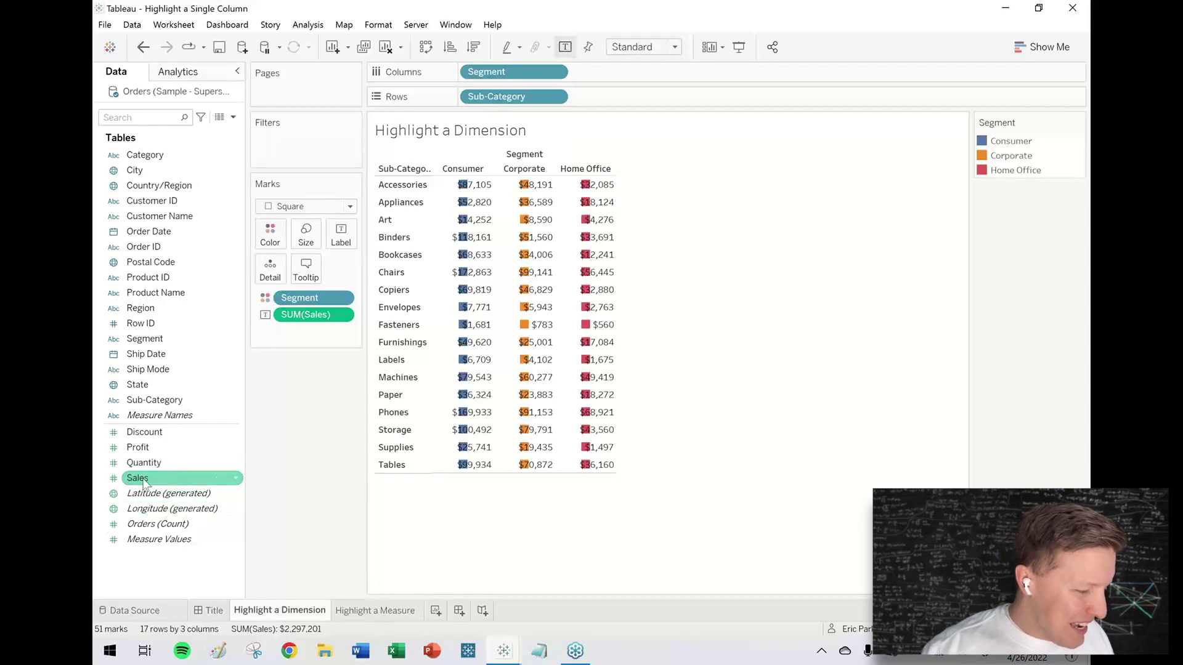
{"action": "left_click_drag", "start_coordinate": [137, 478], "coordinate": [278, 238]}
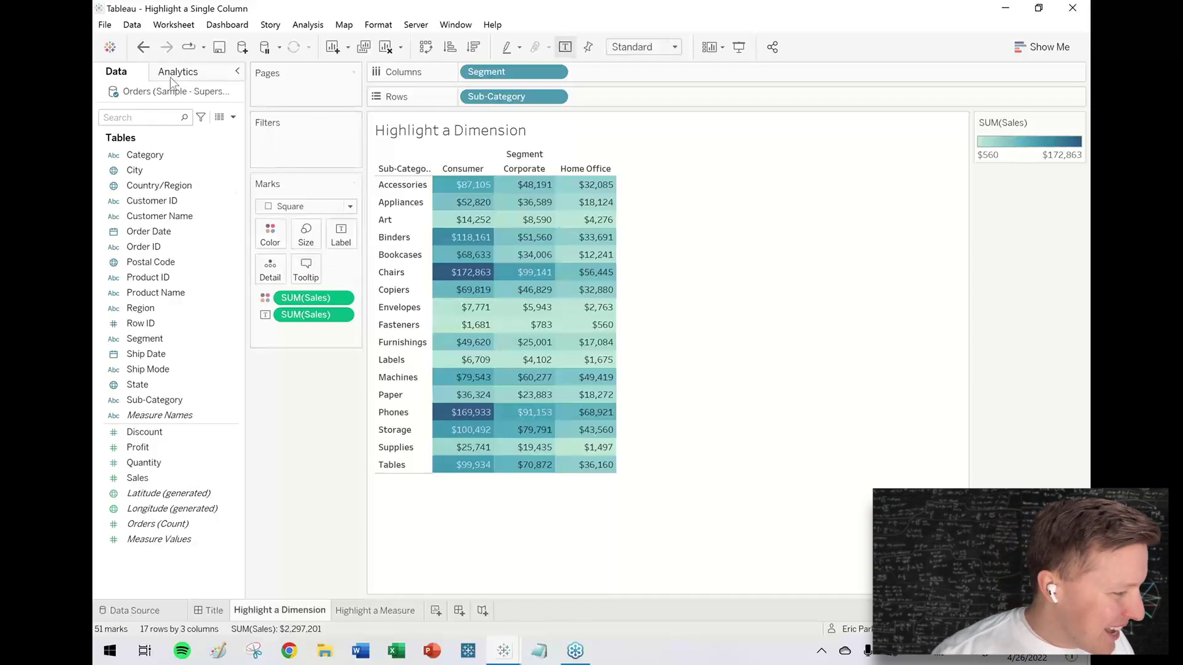
- Undo the last four mark changes to restore the plain text table
{"action": "left_click", "coordinate": [143, 48]}
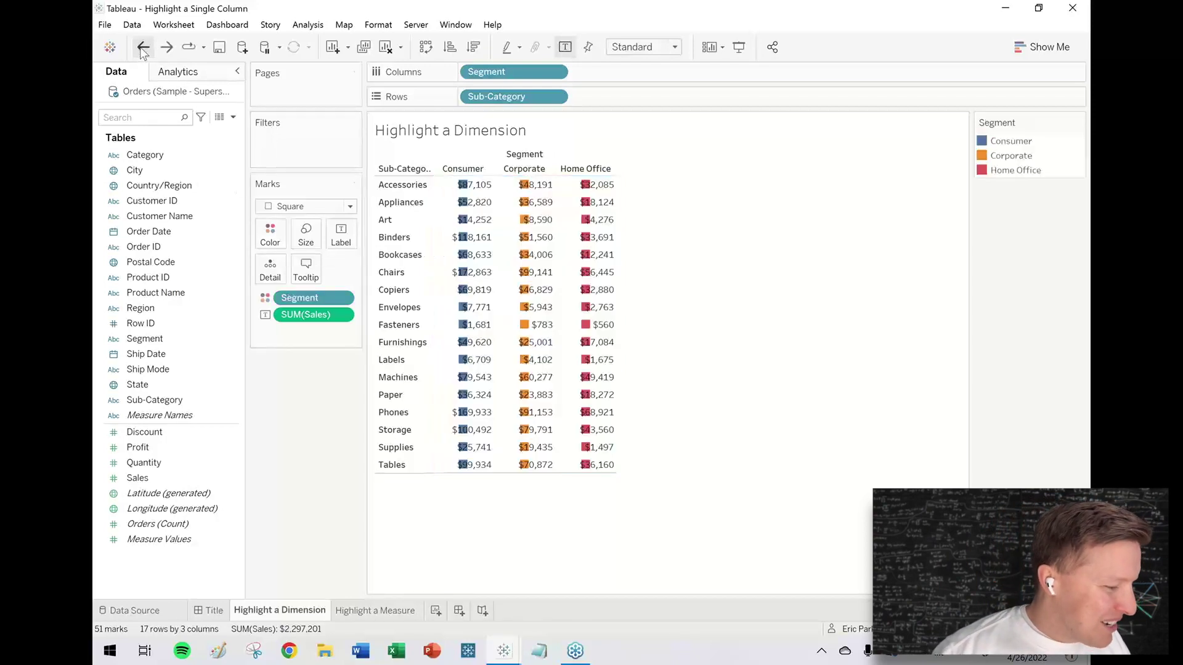
{"action": "left_click", "coordinate": [143, 48]}
{"action": "left_click", "coordinate": [143, 48]}
{"action": "left_click", "coordinate": [143, 47]}
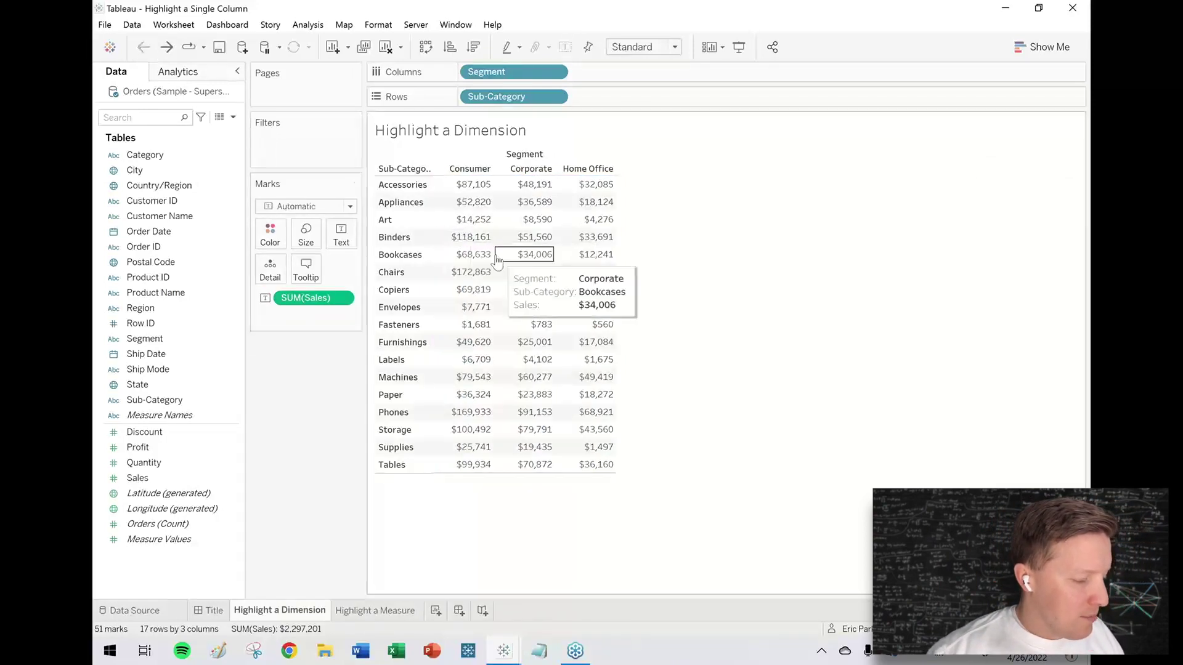
- Create a calculated field named 1 with the formula MAX(1)
{"action": "right_click", "coordinate": [168, 573]}
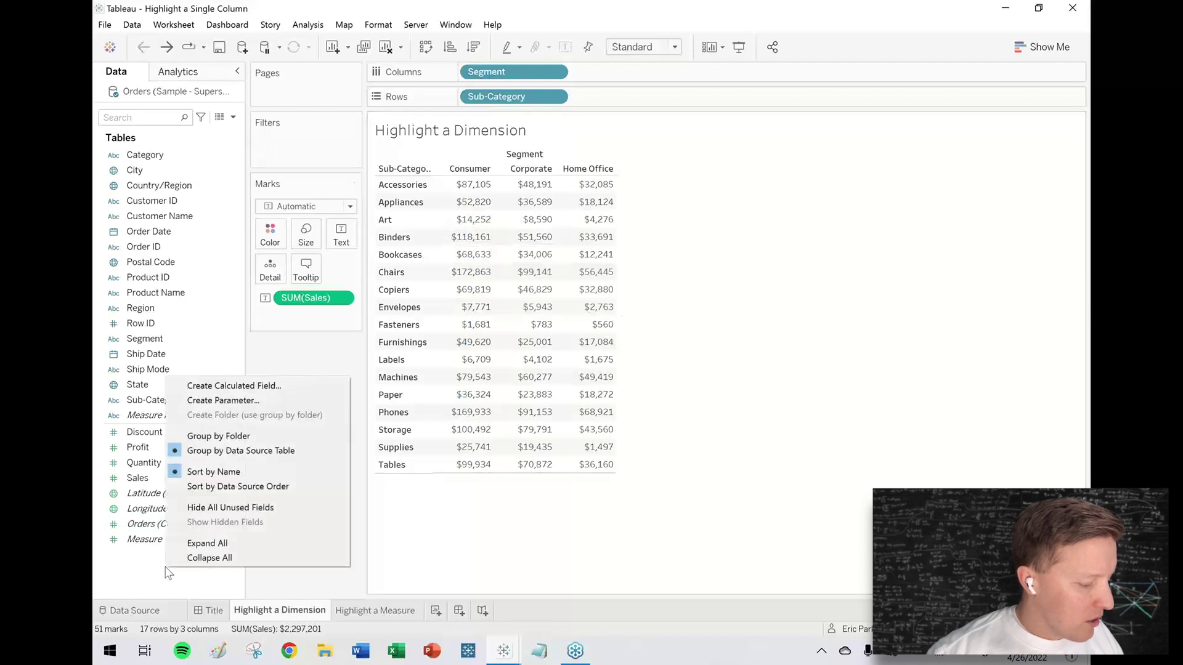
{"action": "left_click", "coordinate": [253, 383]}
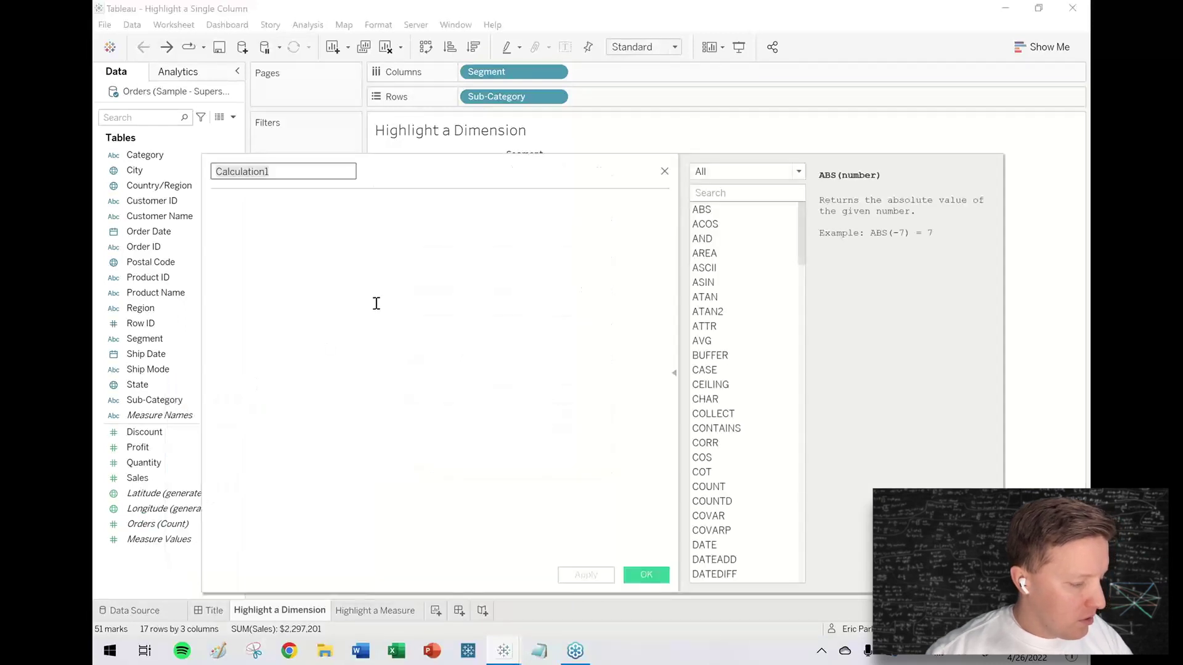
{"action": "type", "text": "1"}
{"action": "key", "text": "Tab"}
{"action": "type", "text": "MA"}
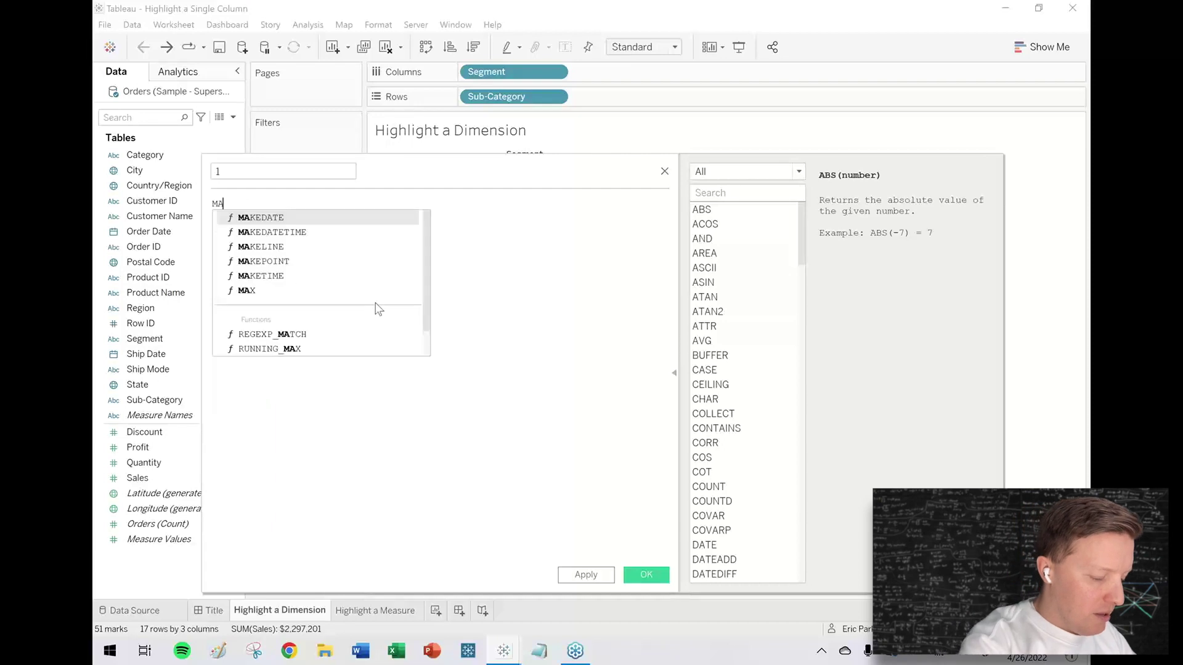
{"action": "type", "text": "X(1)"}
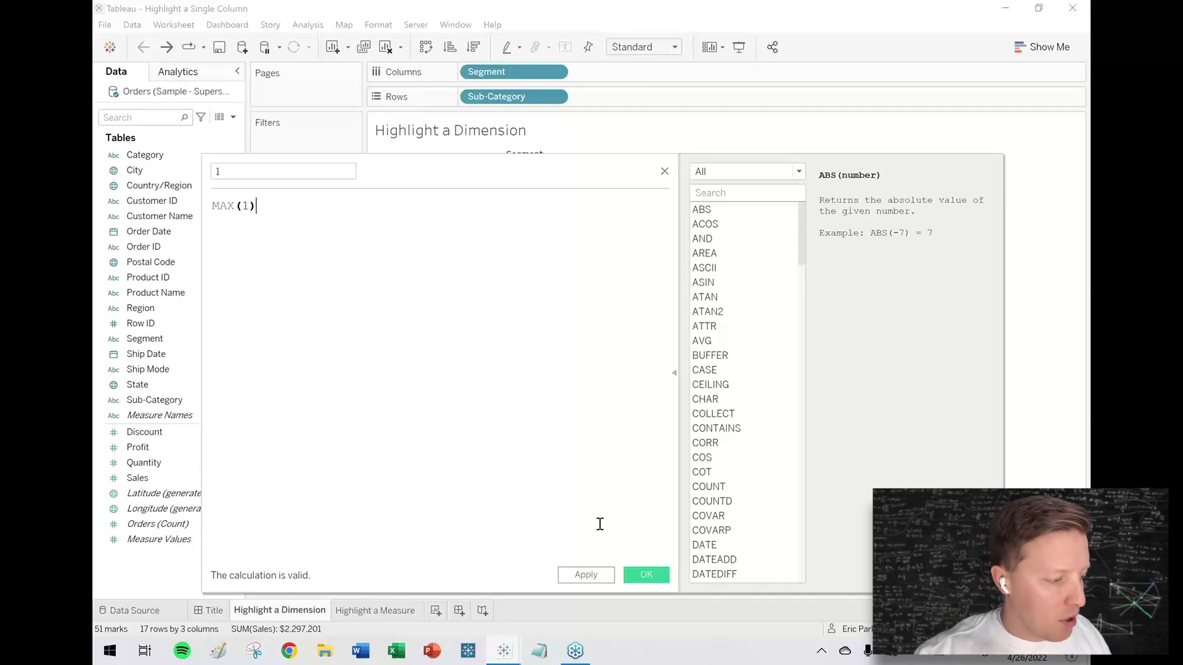
{"action": "left_click", "coordinate": [646, 574]}
- Switch the marks to Bar, size them by the 1 field, and max out the size
{"action": "left_click", "coordinate": [340, 209]}
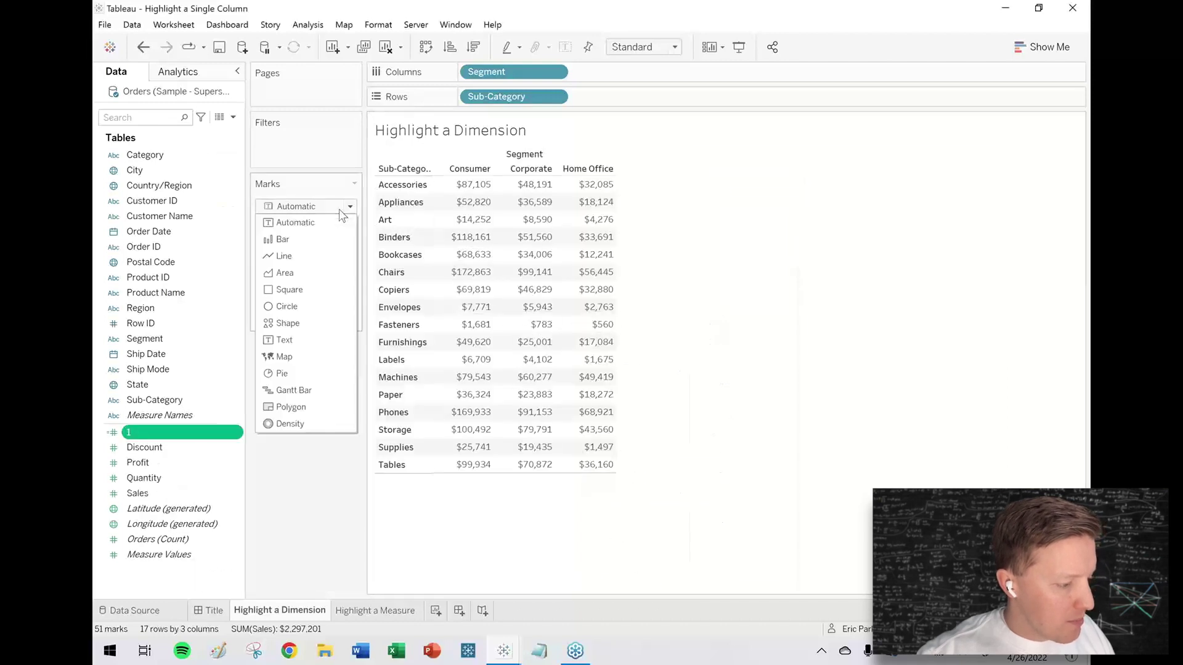
{"action": "left_click", "coordinate": [296, 239]}
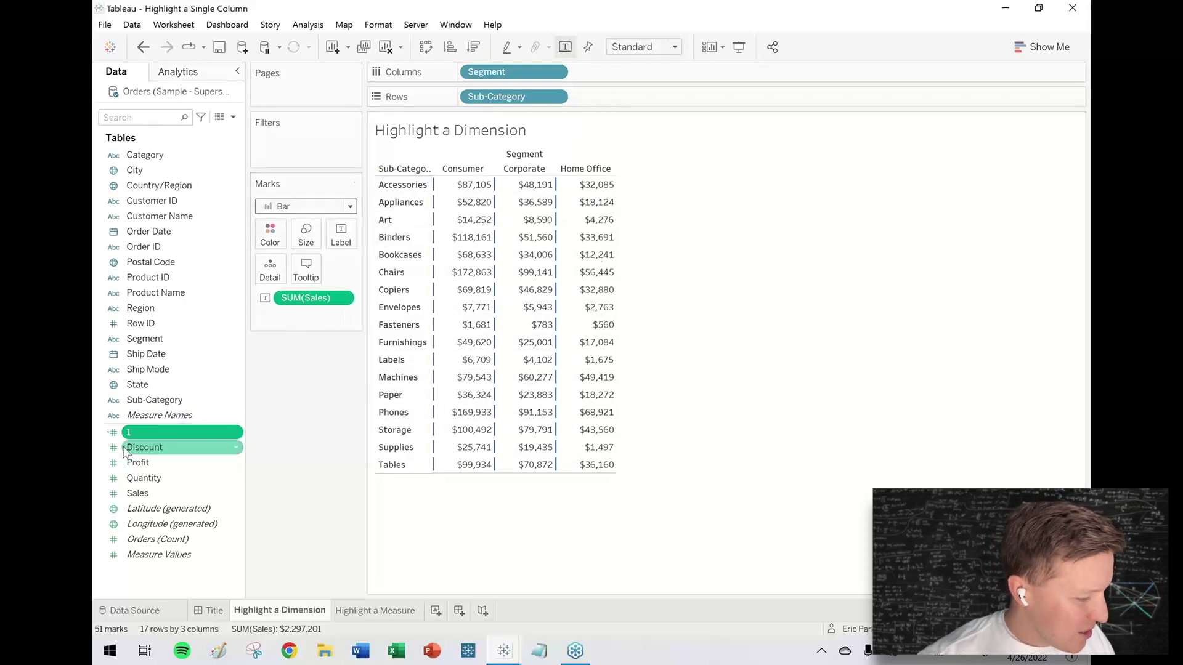
{"action": "left_click_drag", "start_coordinate": [133, 436], "coordinate": [306, 236]}
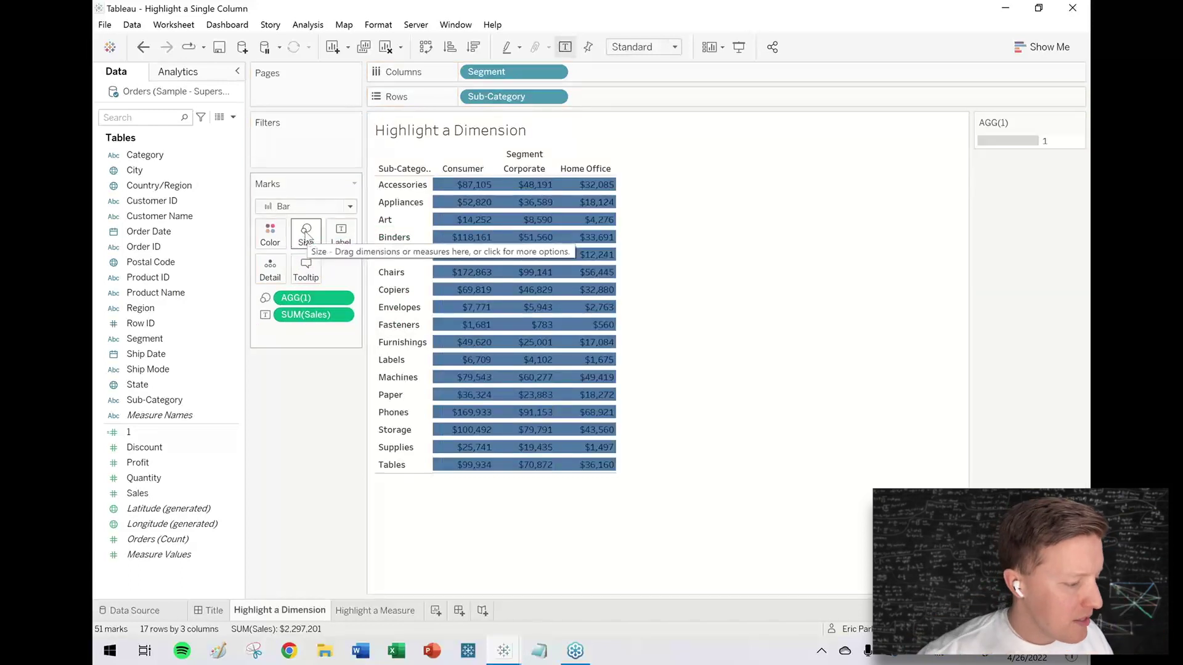
{"action": "left_click", "coordinate": [307, 236]}
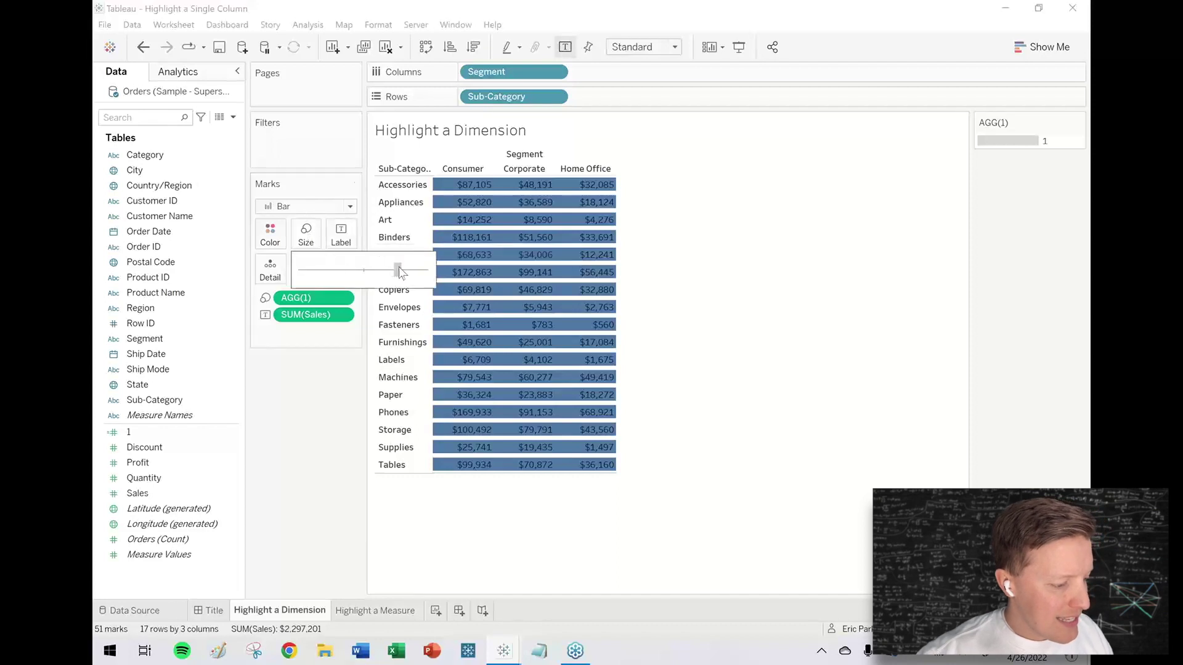
{"action": "left_click_drag", "start_coordinate": [425, 270], "coordinate": [432, 270]}
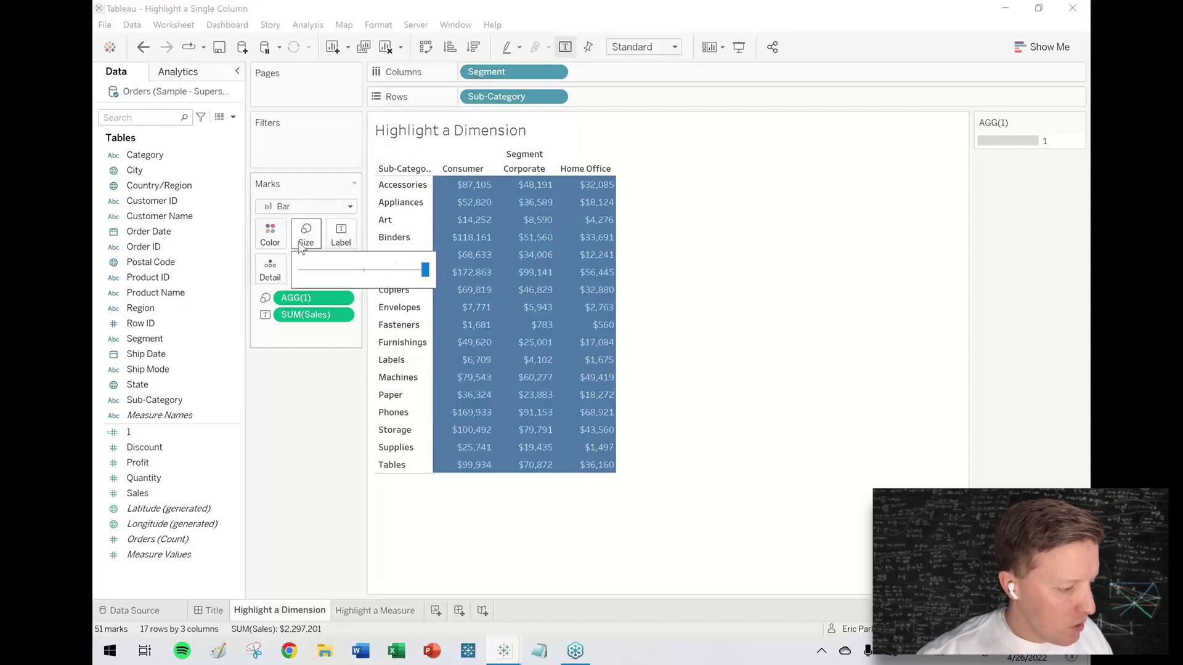
- Give the bar marks white borders
{"action": "left_click", "coordinate": [272, 240]}
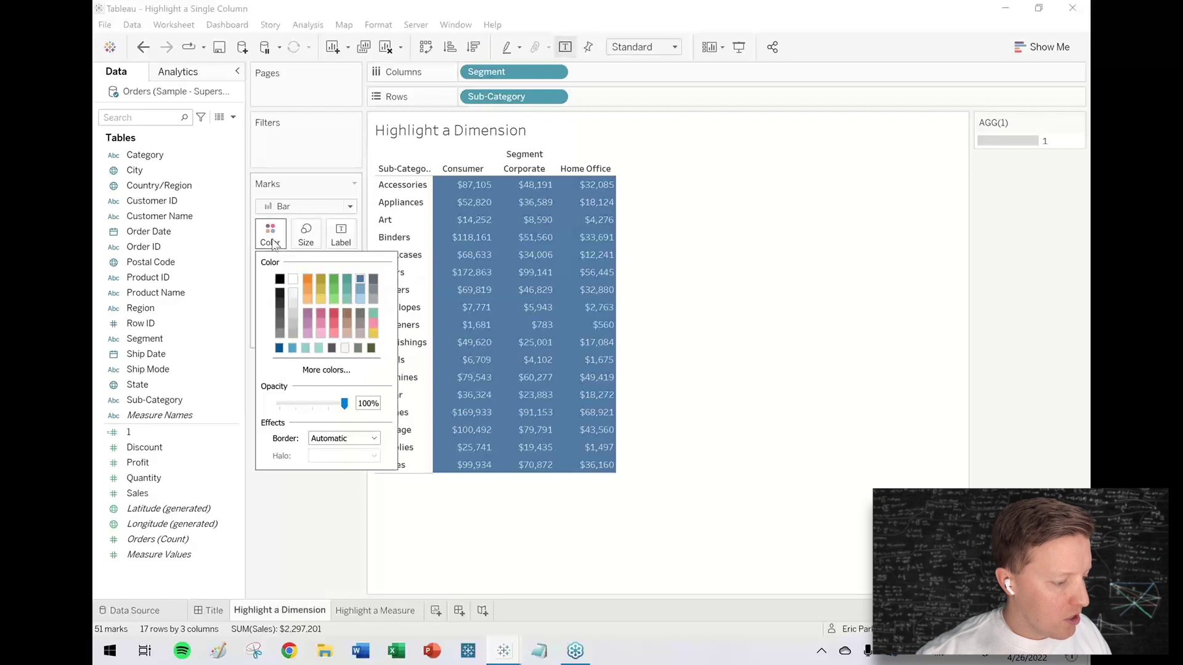
{"action": "left_click", "coordinate": [345, 441]}
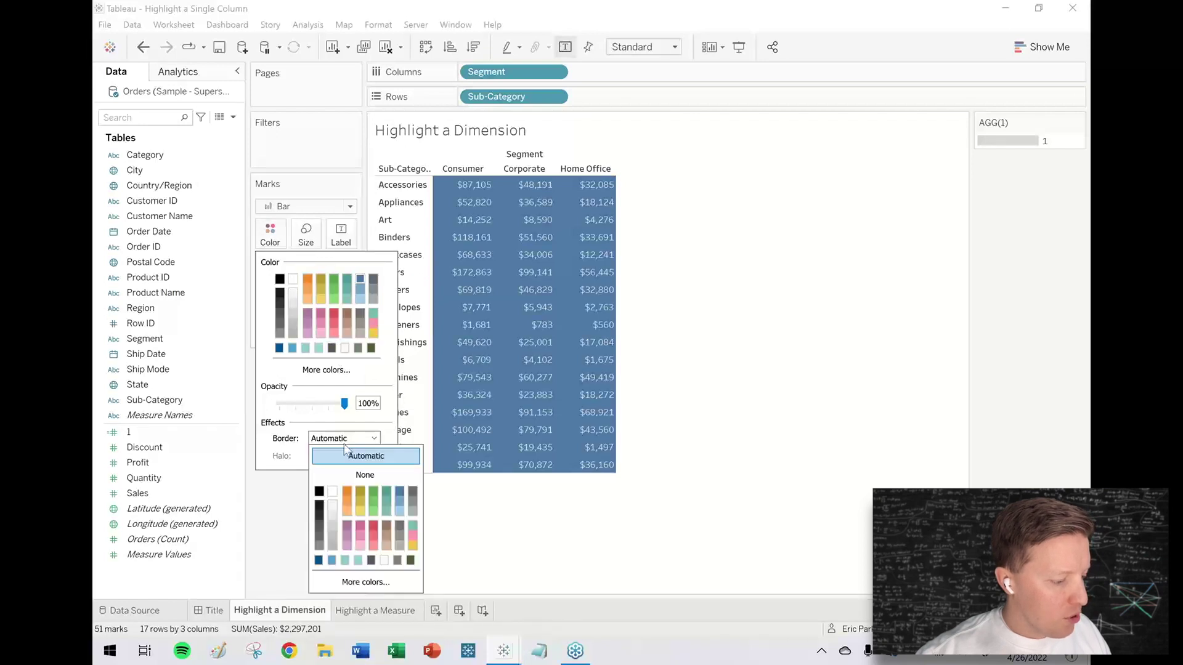
{"action": "left_click", "coordinate": [334, 516]}
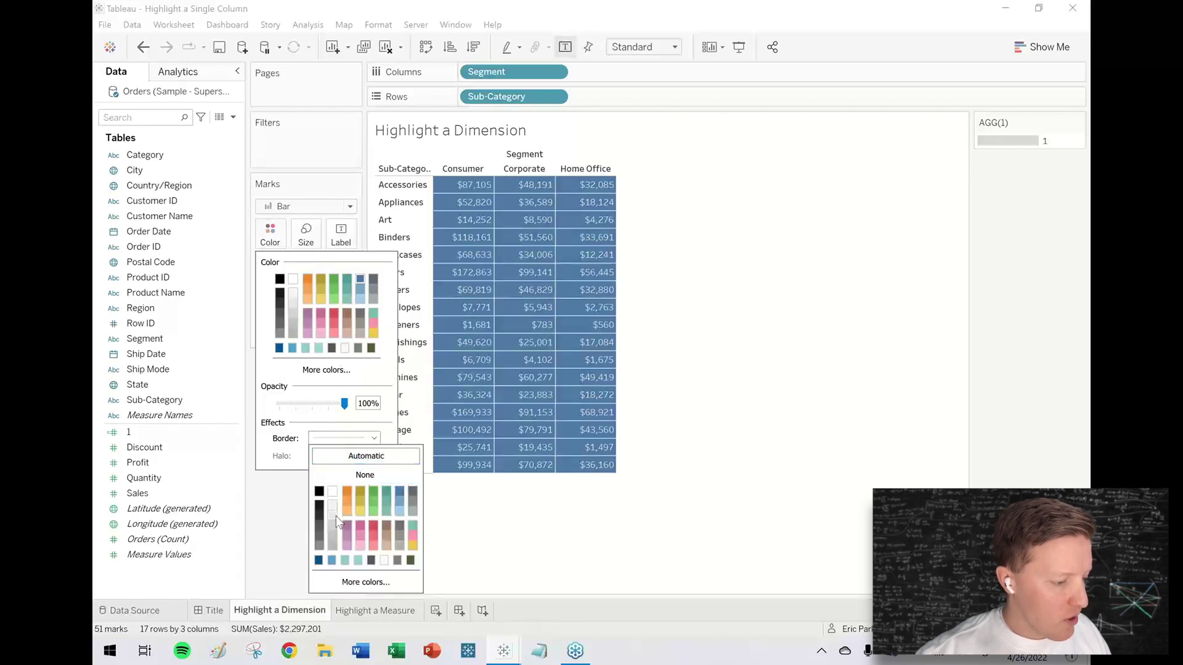
{"action": "left_click", "coordinate": [271, 499]}
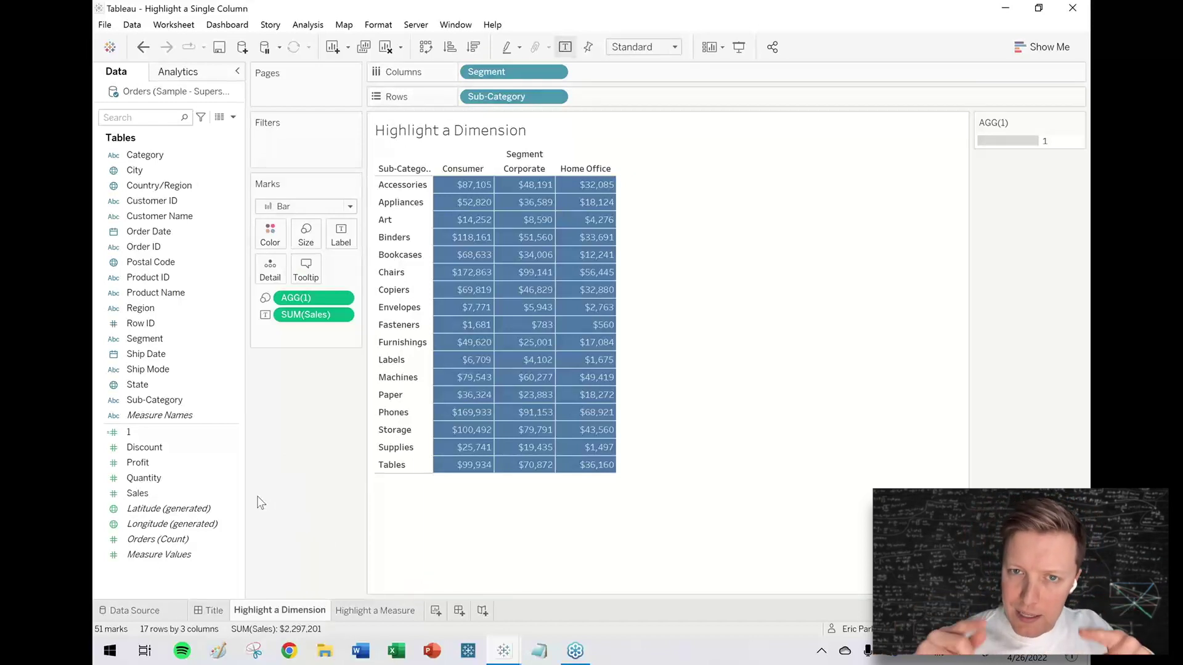
{"action": "left_click", "coordinate": [236, 478]}
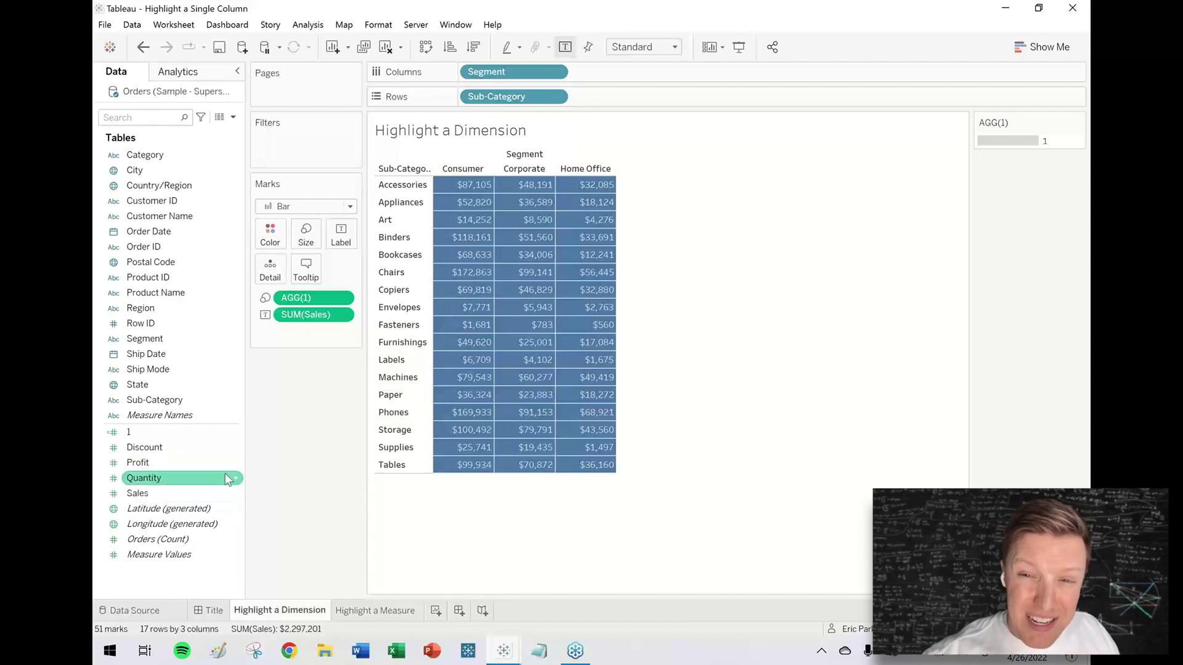
- Colour the bars by Segment and set the Consumer segment colour to white
{"action": "left_click", "coordinate": [148, 343]}
{"action": "left_click_drag", "start_coordinate": [142, 343], "coordinate": [269, 245]}
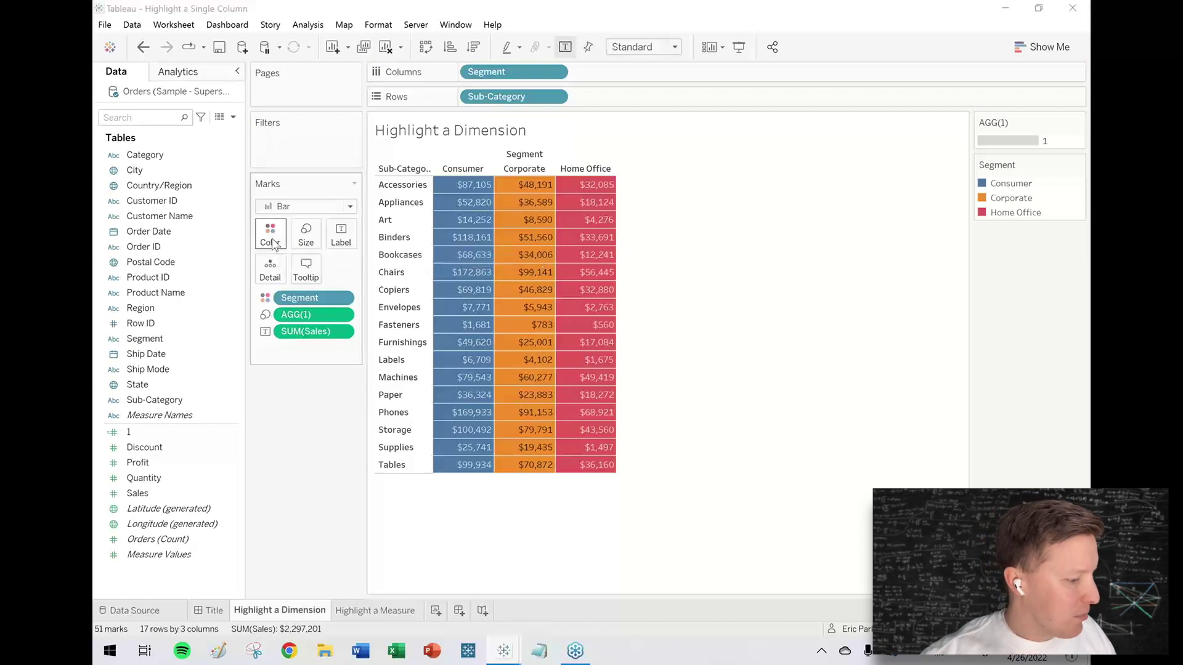
{"action": "left_click", "coordinate": [273, 242]}
{"action": "left_click", "coordinate": [333, 283]}
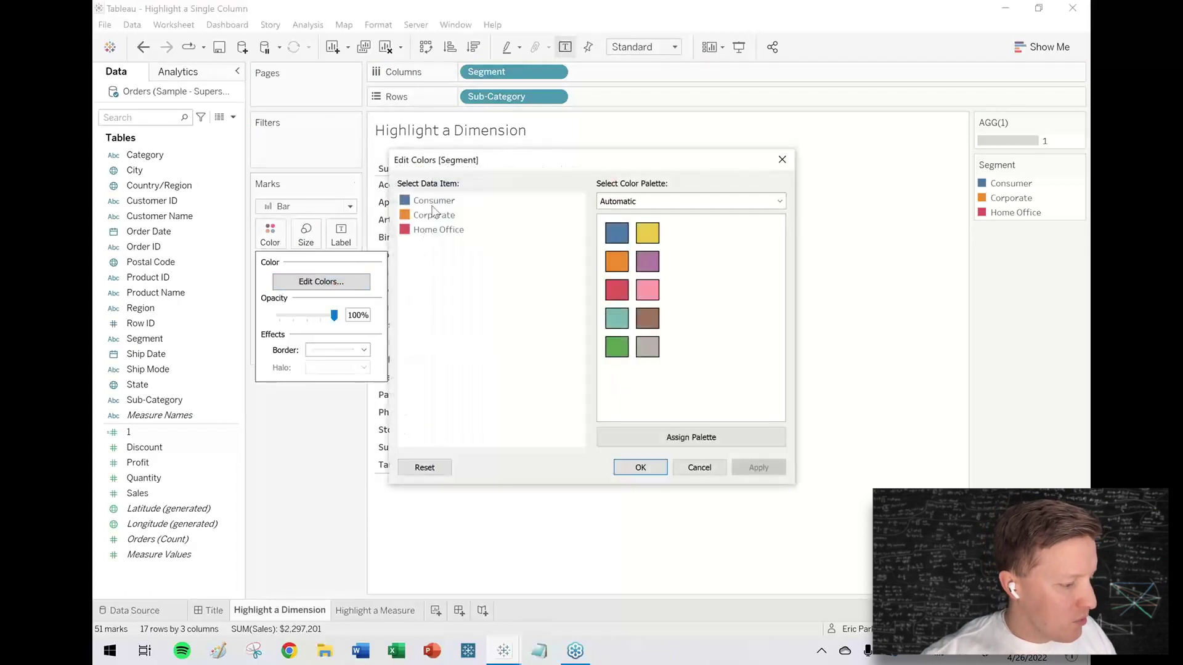
{"action": "left_click_drag", "start_coordinate": [581, 162], "coordinate": [780, 154]}
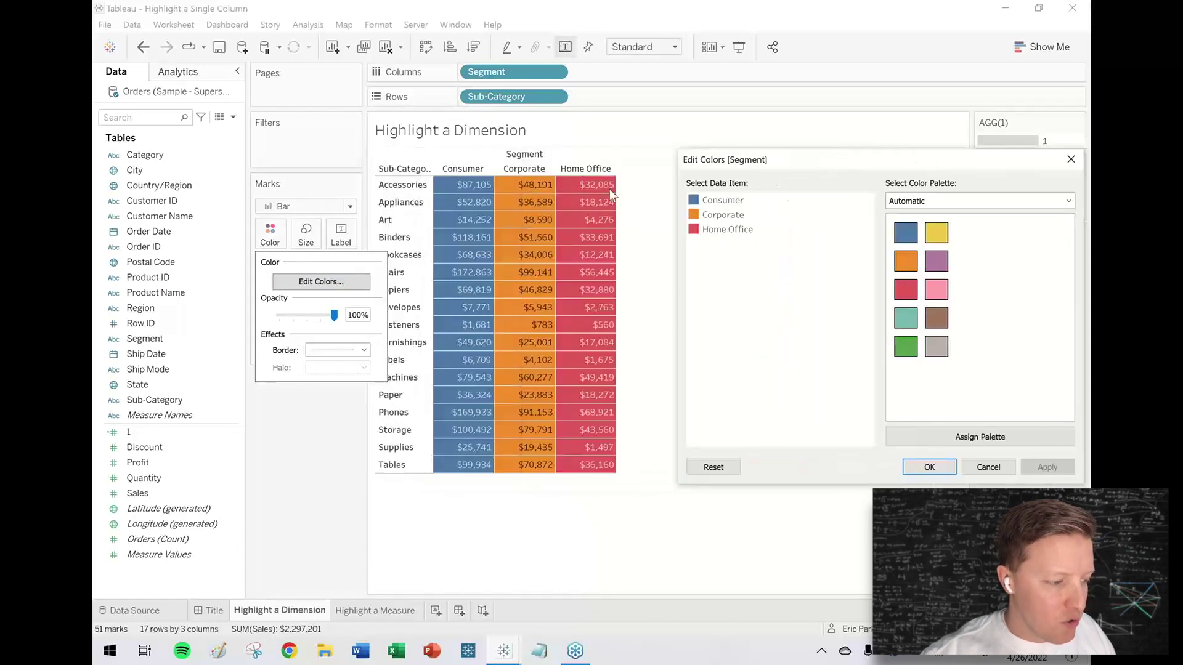
{"action": "double_click", "coordinate": [710, 201]}
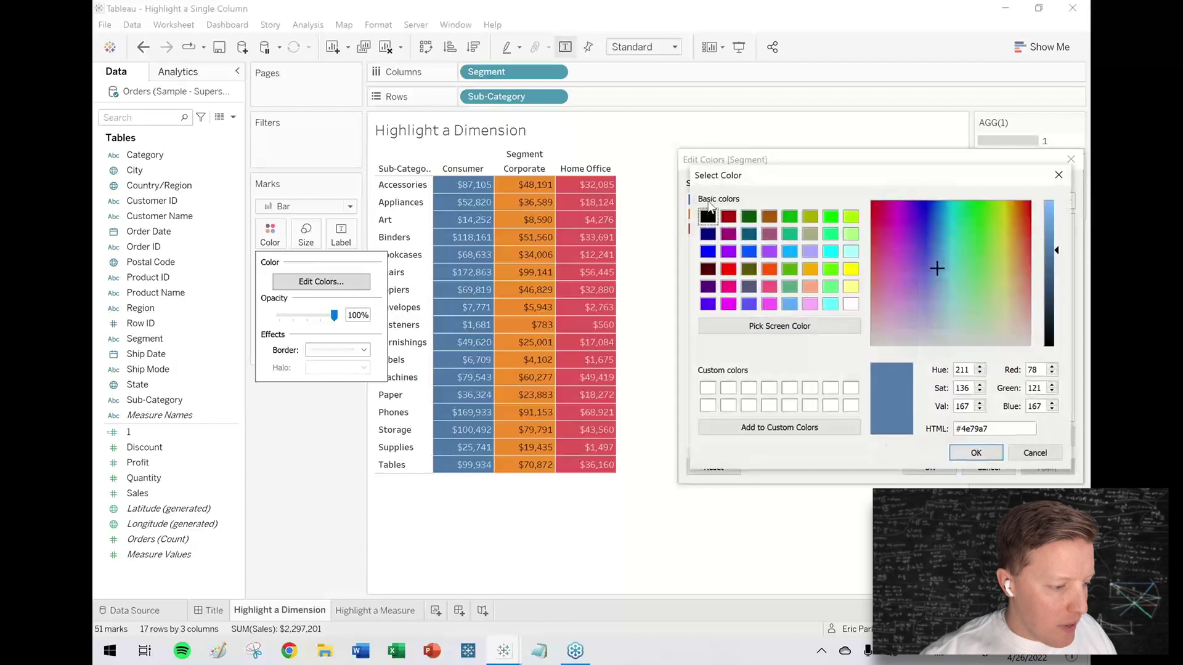
{"action": "left_click", "coordinate": [850, 306]}
{"action": "left_click", "coordinate": [975, 453]}
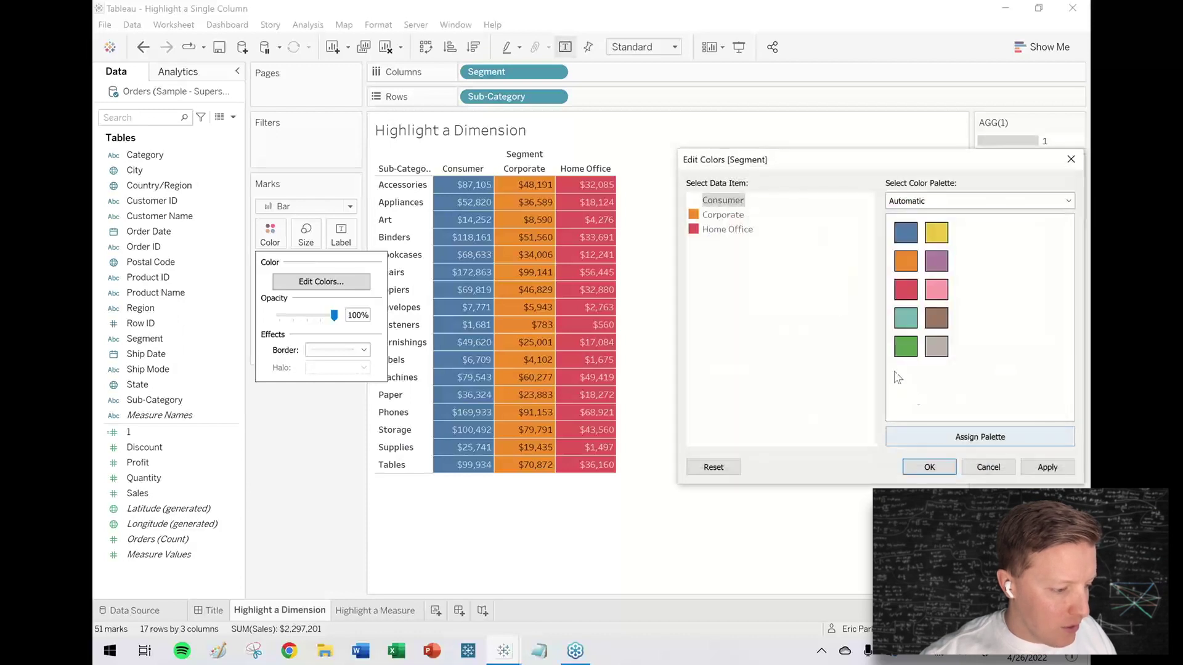
- Make Home Office white too, apply the colours, and go to the Highlight a Measure sheet
{"action": "left_click", "coordinate": [727, 231]}
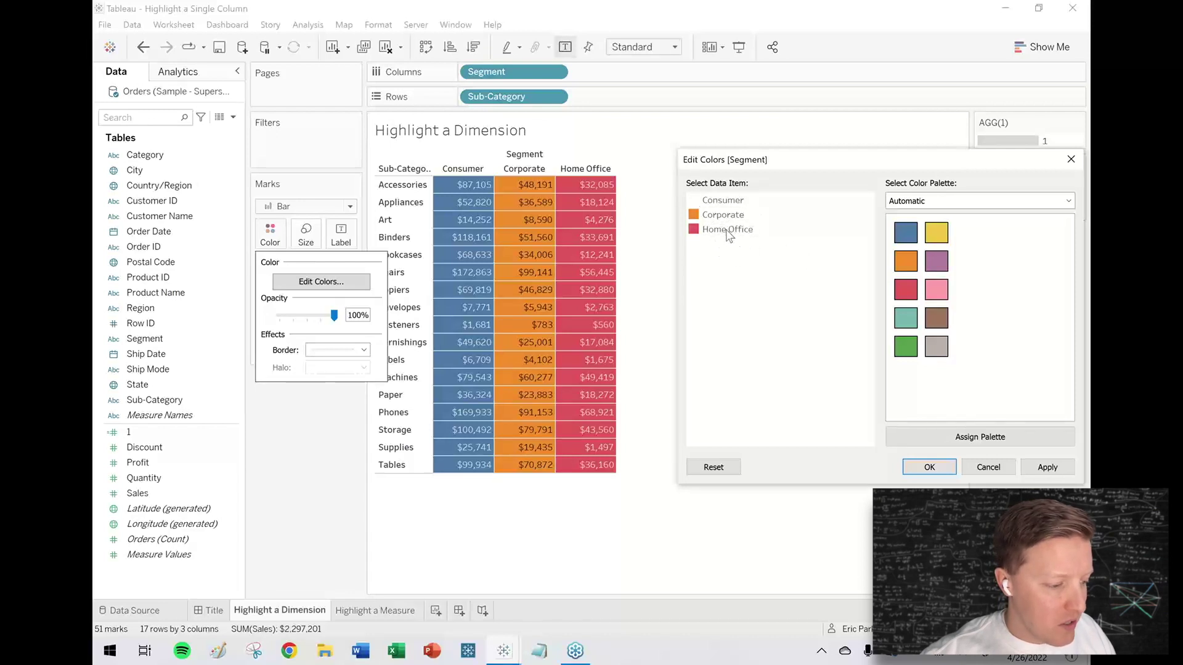
{"action": "double_click", "coordinate": [728, 231]}
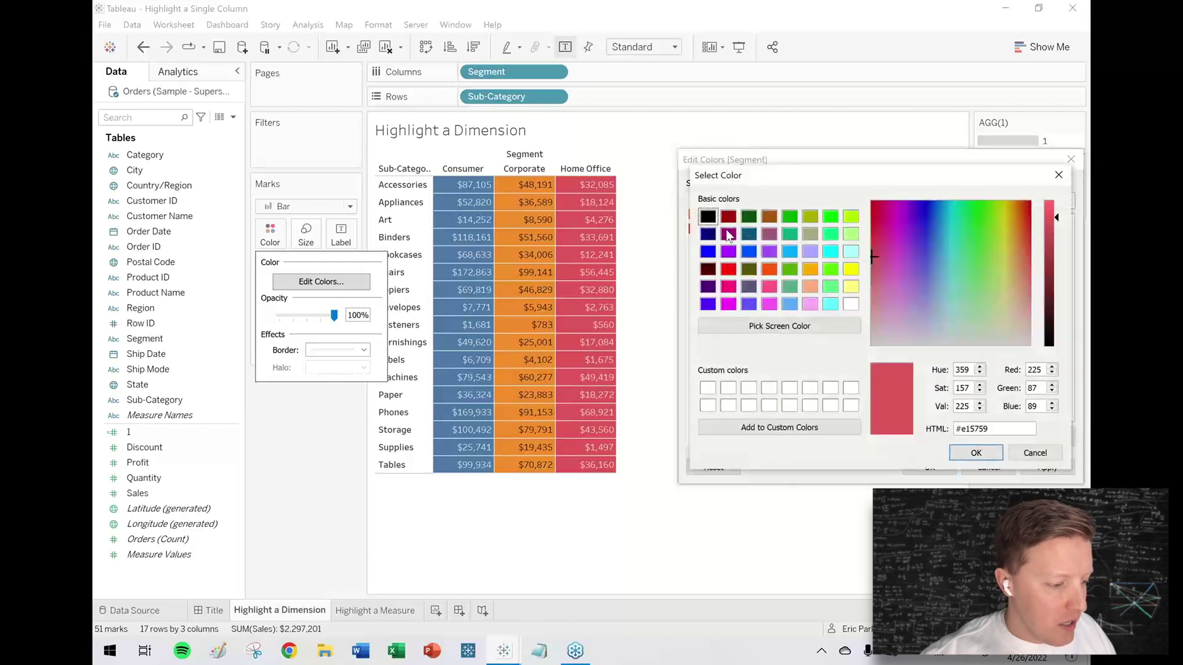
{"action": "left_click", "coordinate": [851, 305]}
{"action": "left_click", "coordinate": [975, 451]}
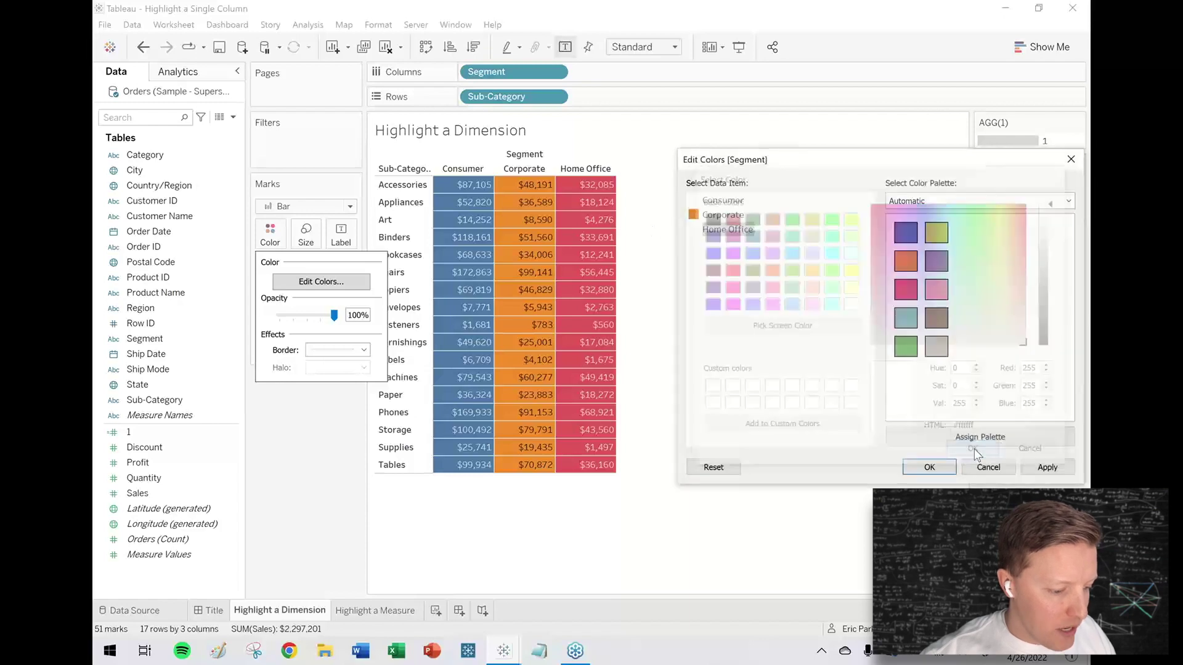
{"action": "left_click", "coordinate": [1048, 467]}
{"action": "left_click", "coordinate": [933, 468]}
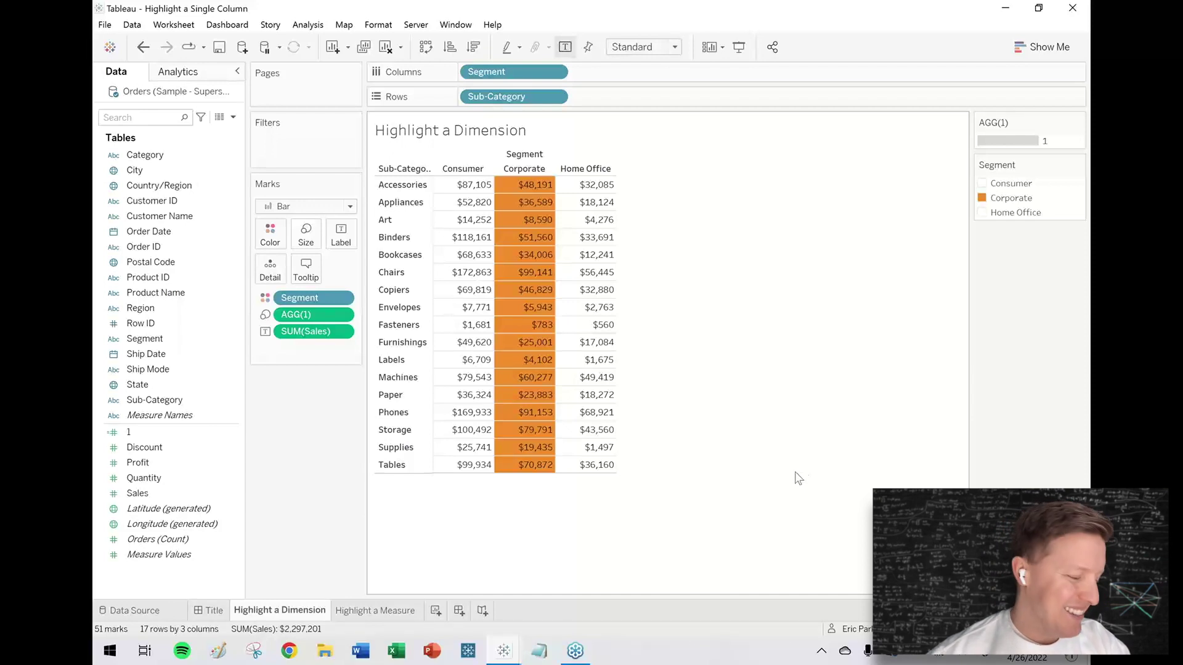
{"action": "mouse_move", "coordinate": [371, 614]}
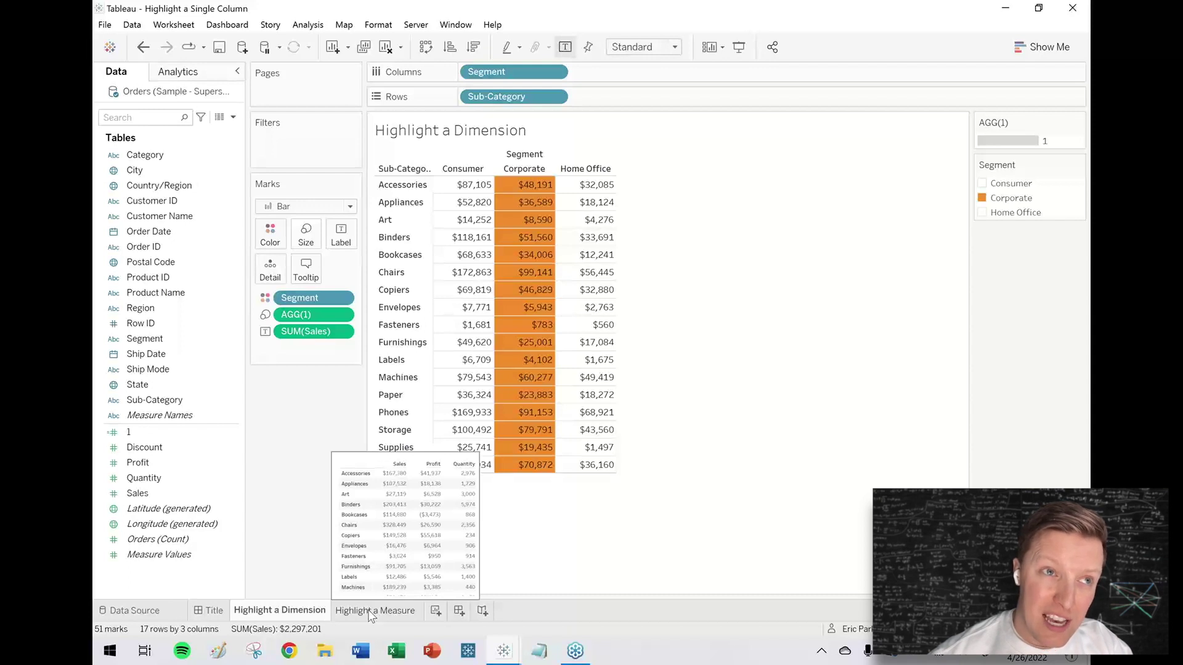
{"action": "left_click", "coordinate": [372, 611]}
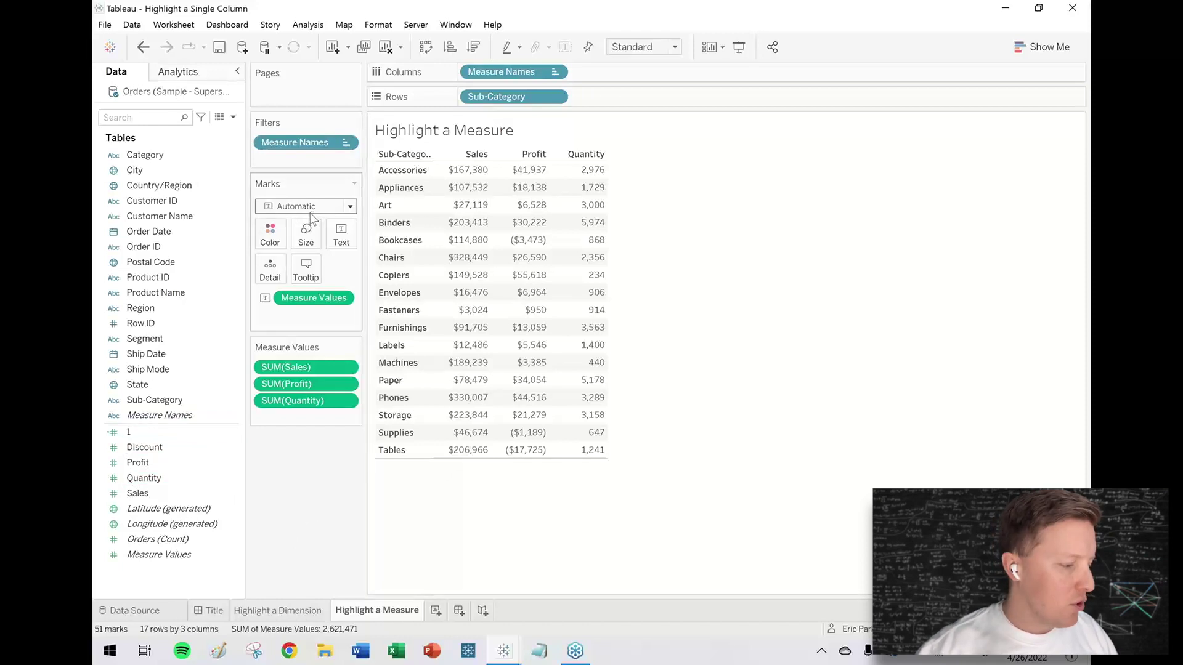
- Change the Highlight a Measure table's mark type to Square
{"action": "left_click", "coordinate": [284, 207]}
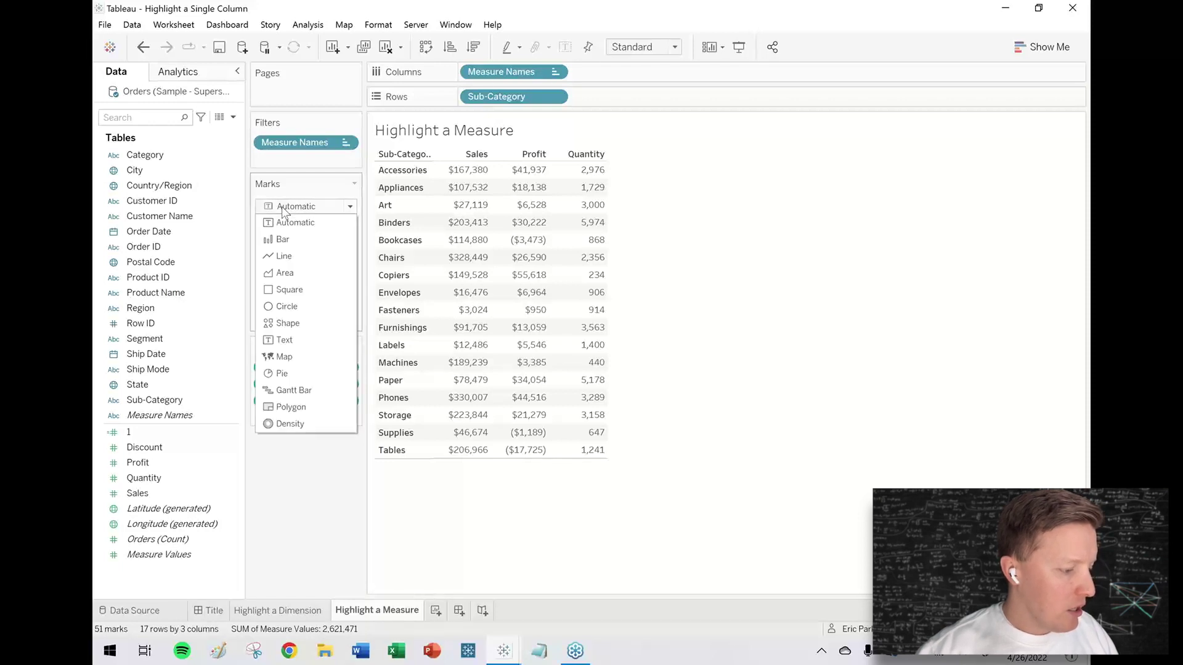
{"action": "left_click", "coordinate": [302, 292]}
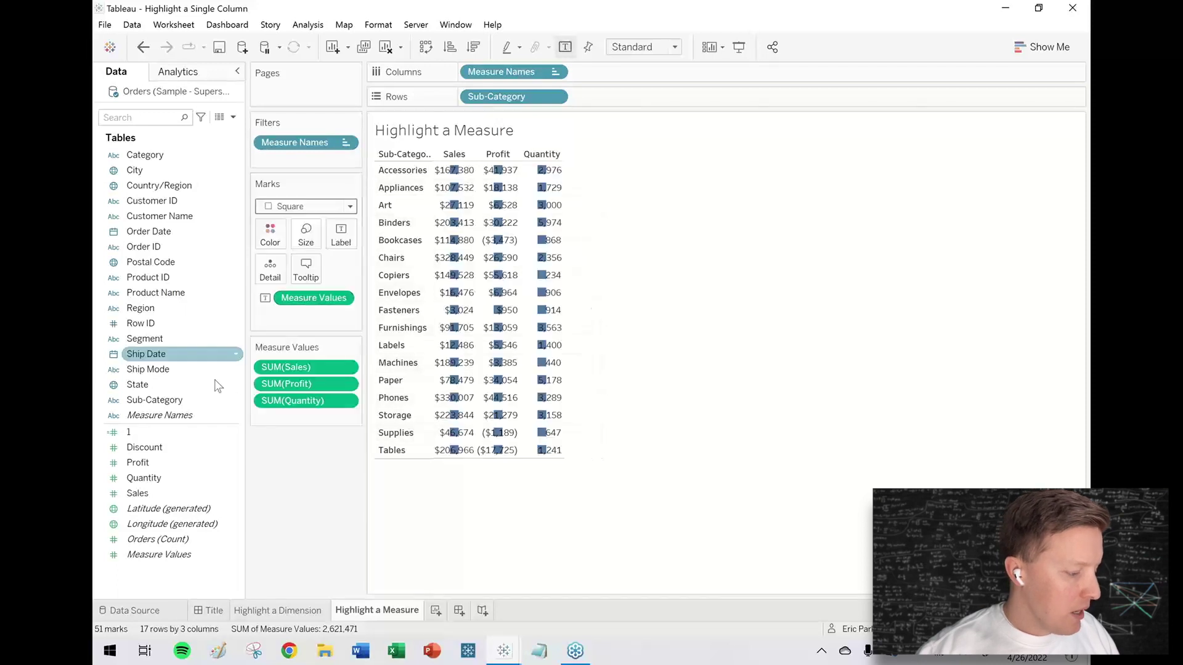
- Colour the marks by Measure Values, with separate legends for Sales, Profit and Quantity
{"action": "left_click", "coordinate": [165, 556]}
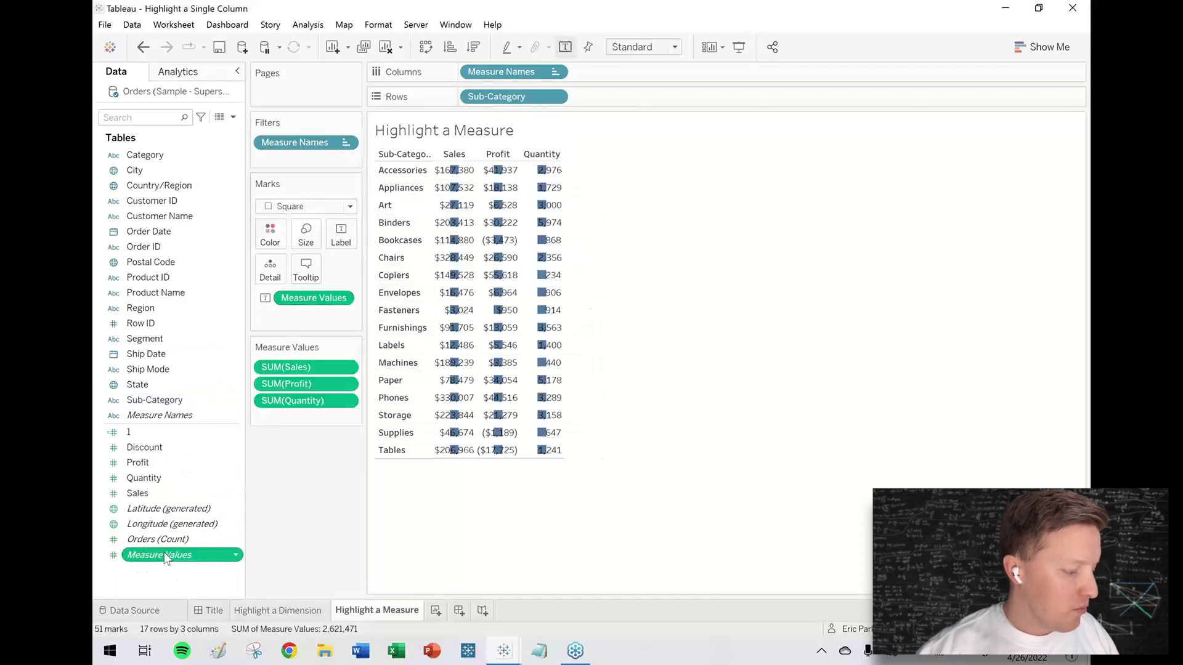
{"action": "left_click_drag", "start_coordinate": [135, 553], "coordinate": [273, 240]}
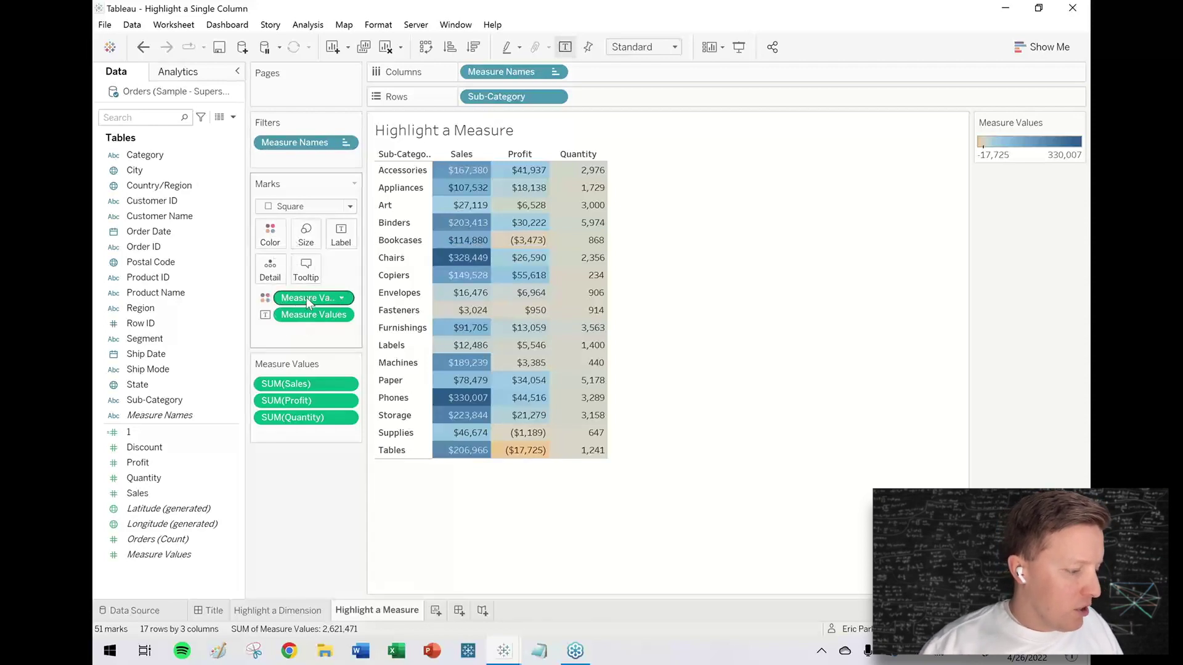
{"action": "left_click", "coordinate": [340, 298]}
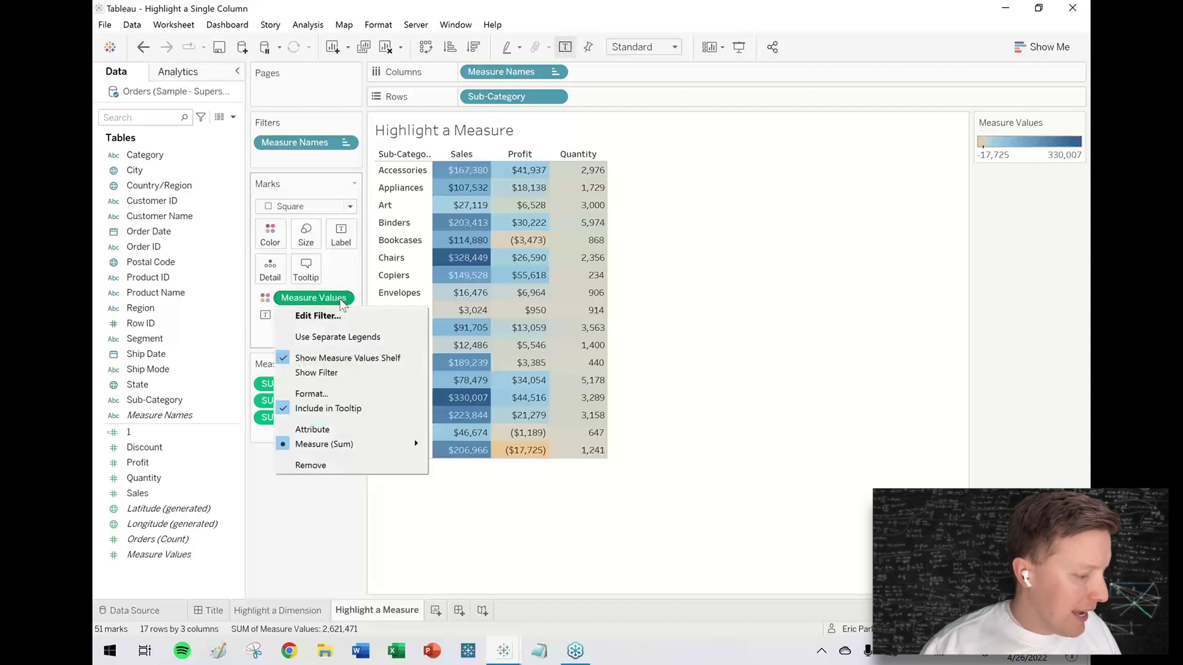
{"action": "left_click", "coordinate": [358, 338]}
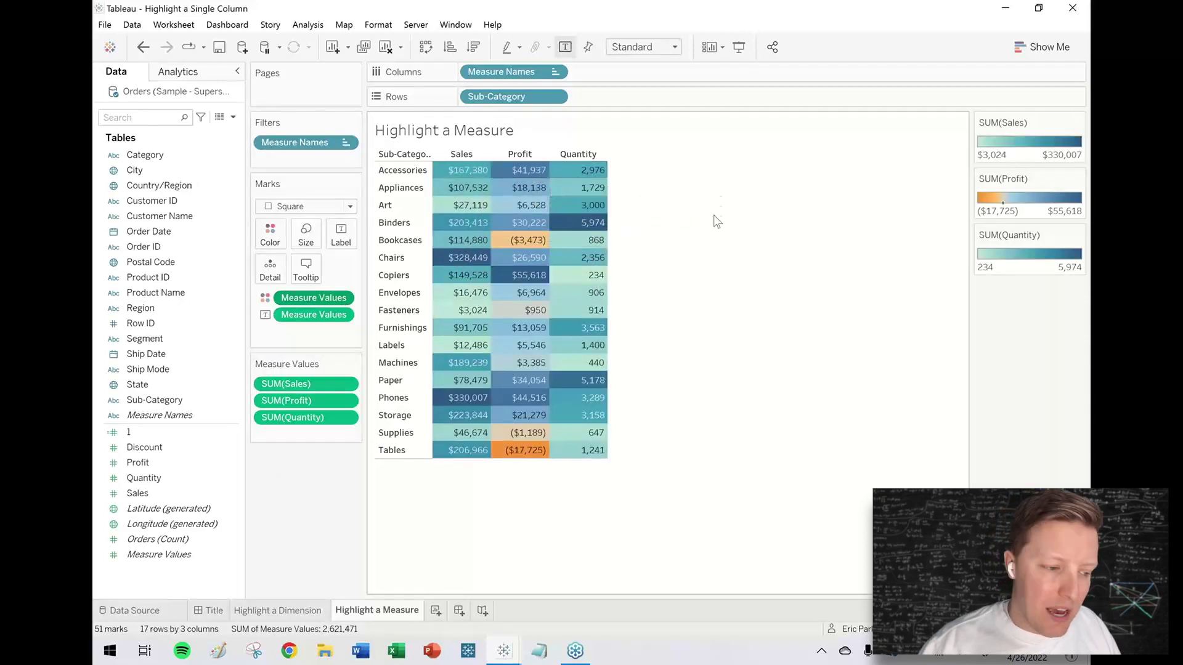
{"action": "left_click_drag", "start_coordinate": [960, 91], "coordinate": [1088, 289]}
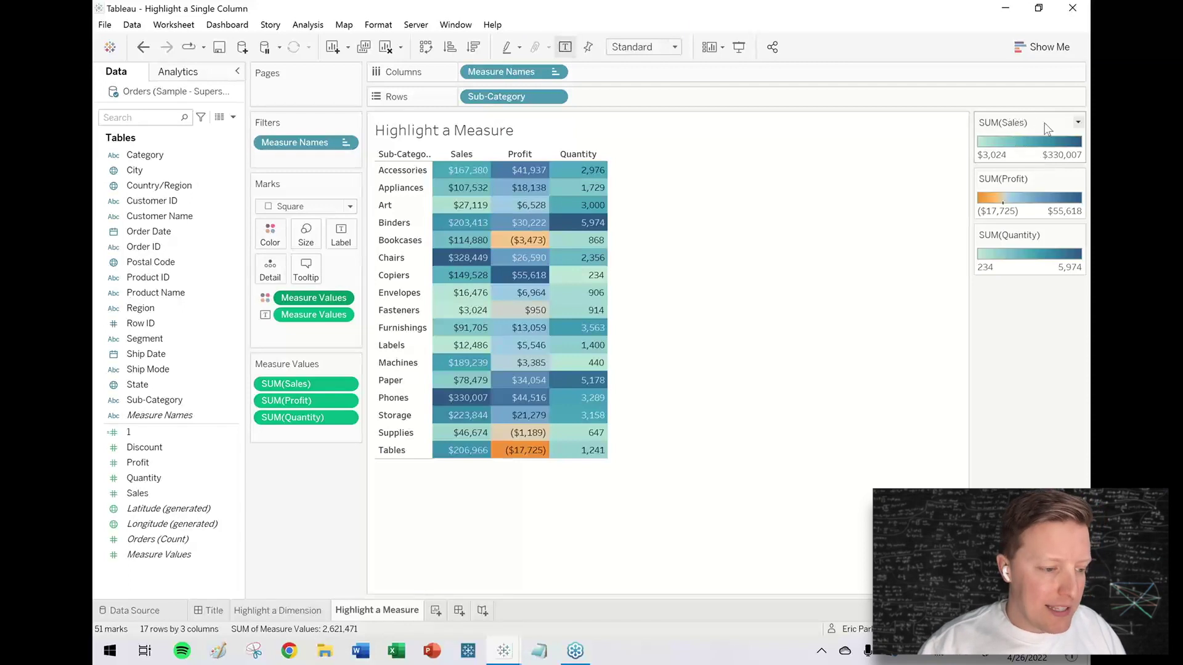
- Give the Sales colours the Orange-Blue Diverging palette with a white start colour
{"action": "left_click", "coordinate": [1078, 124]}
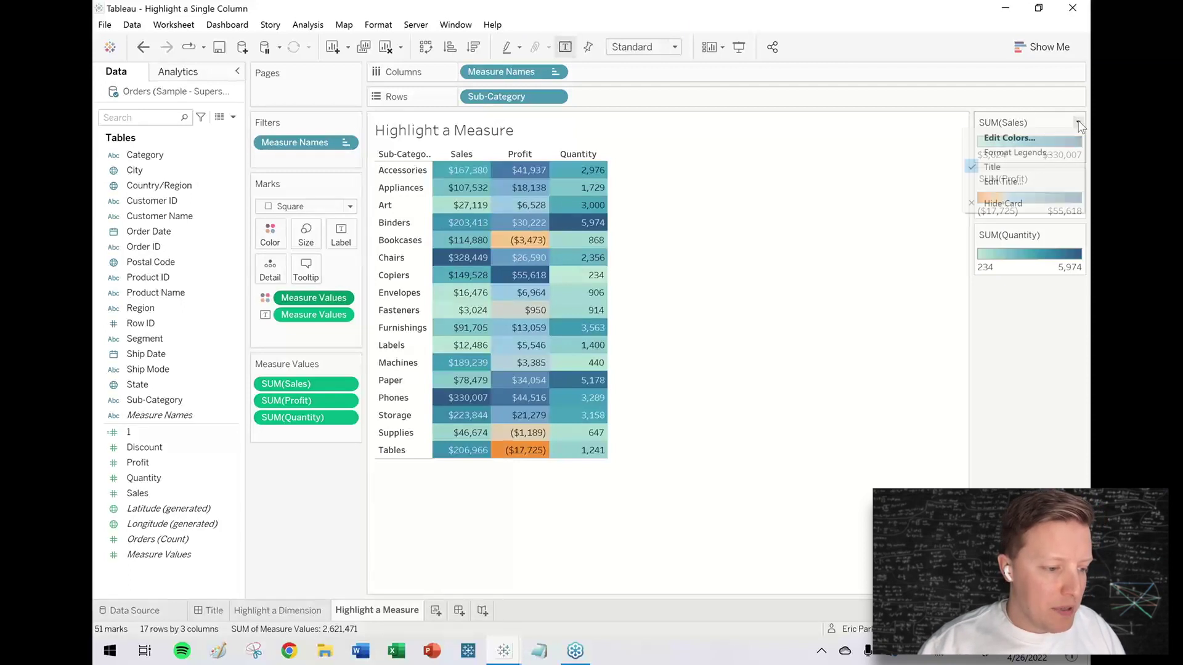
{"action": "left_click", "coordinate": [1021, 139]}
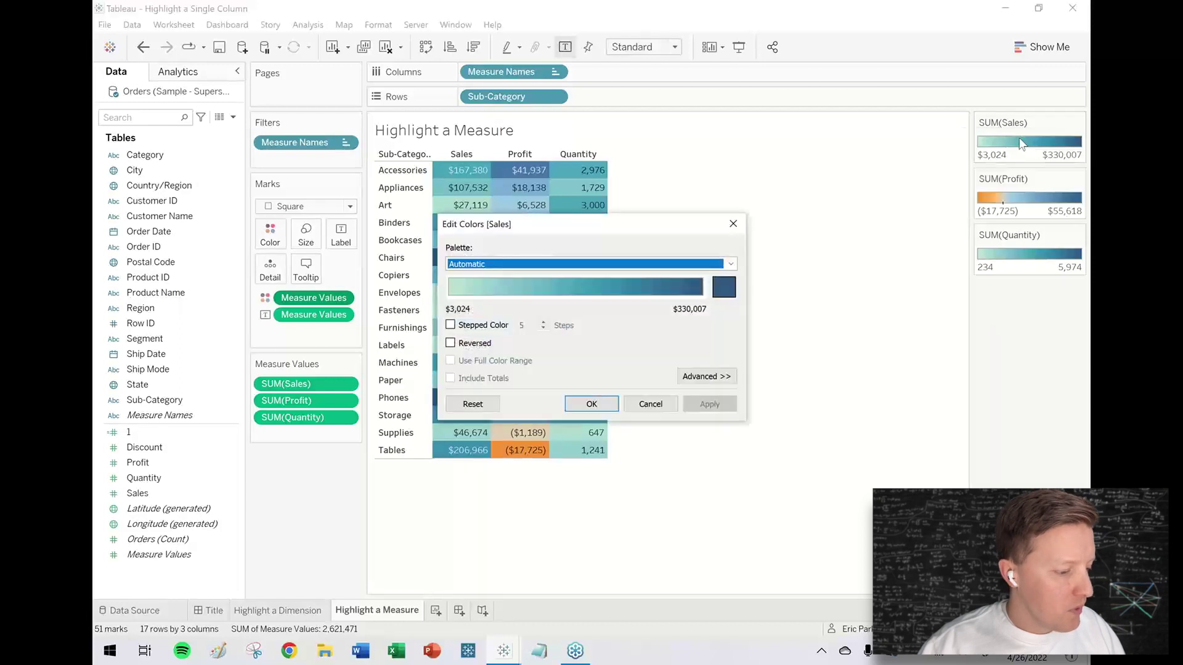
{"action": "left_click", "coordinate": [731, 264]}
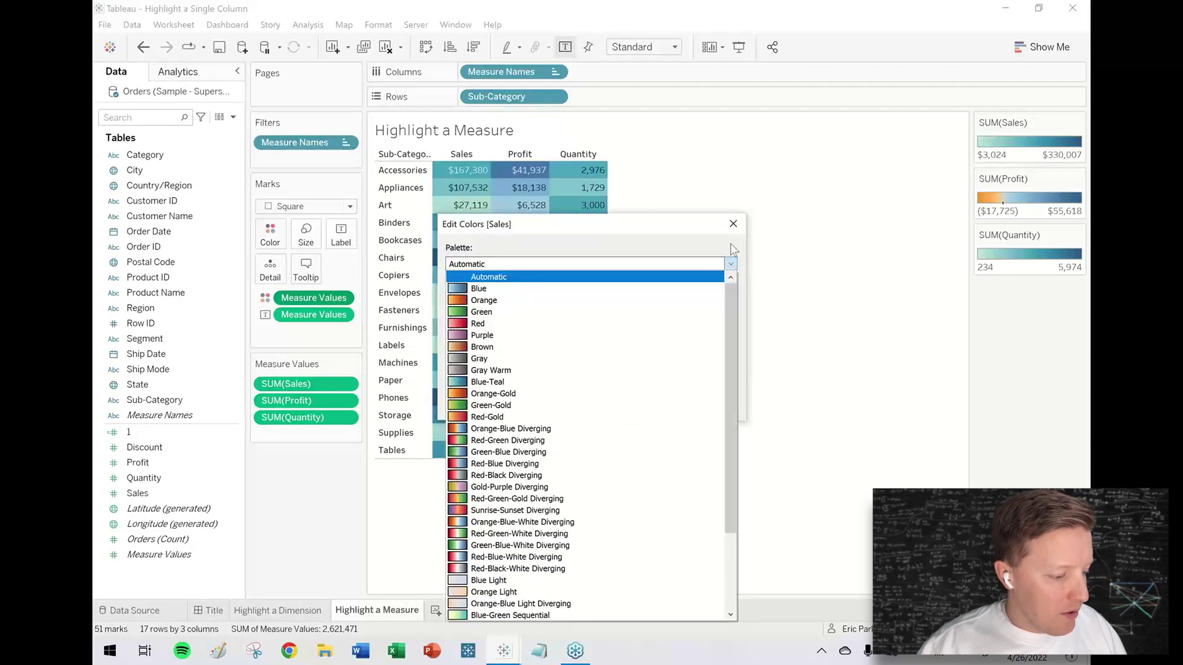
{"action": "left_click", "coordinate": [513, 429]}
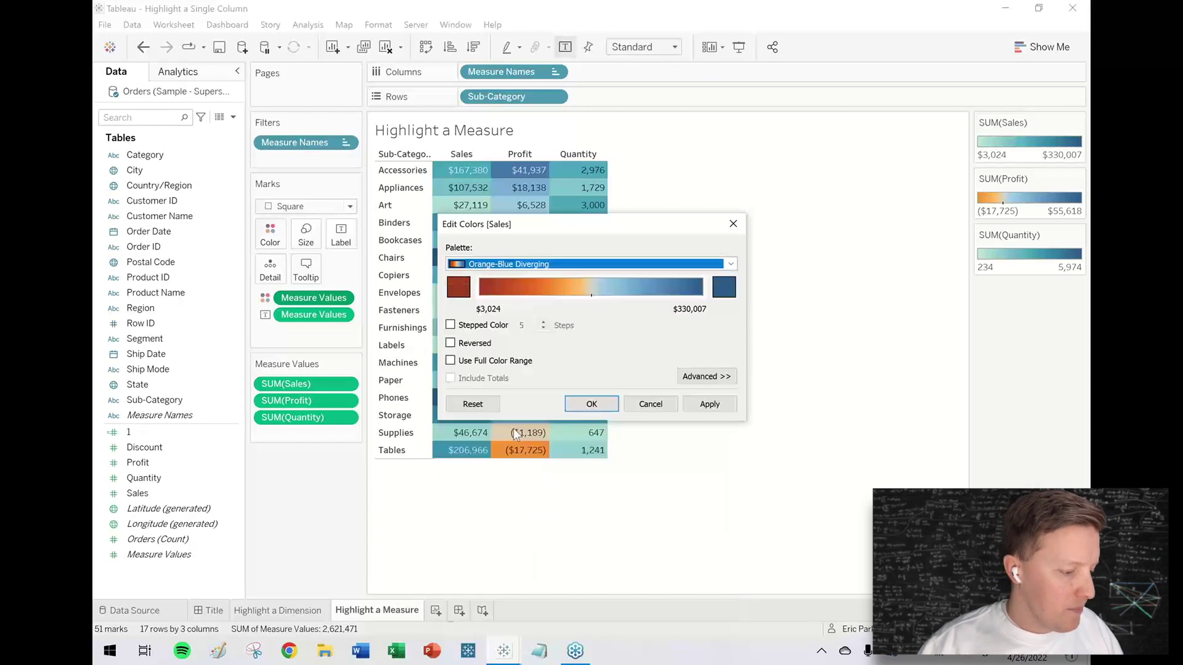
{"action": "left_click", "coordinate": [458, 287]}
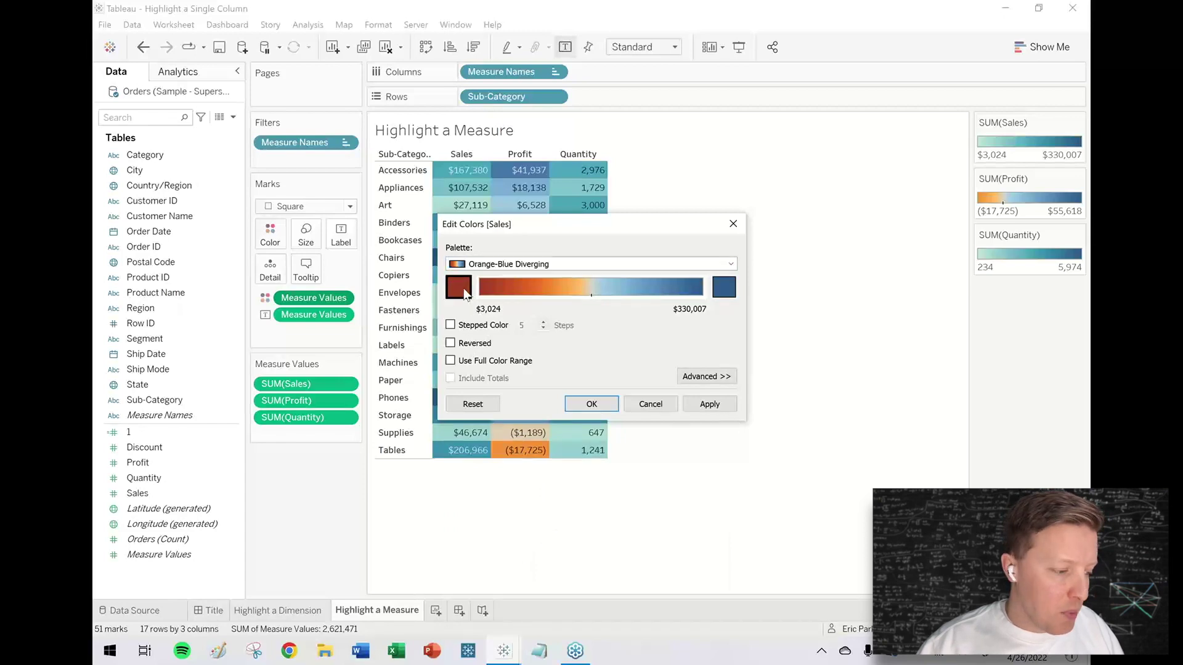
{"action": "left_click", "coordinate": [561, 304]}
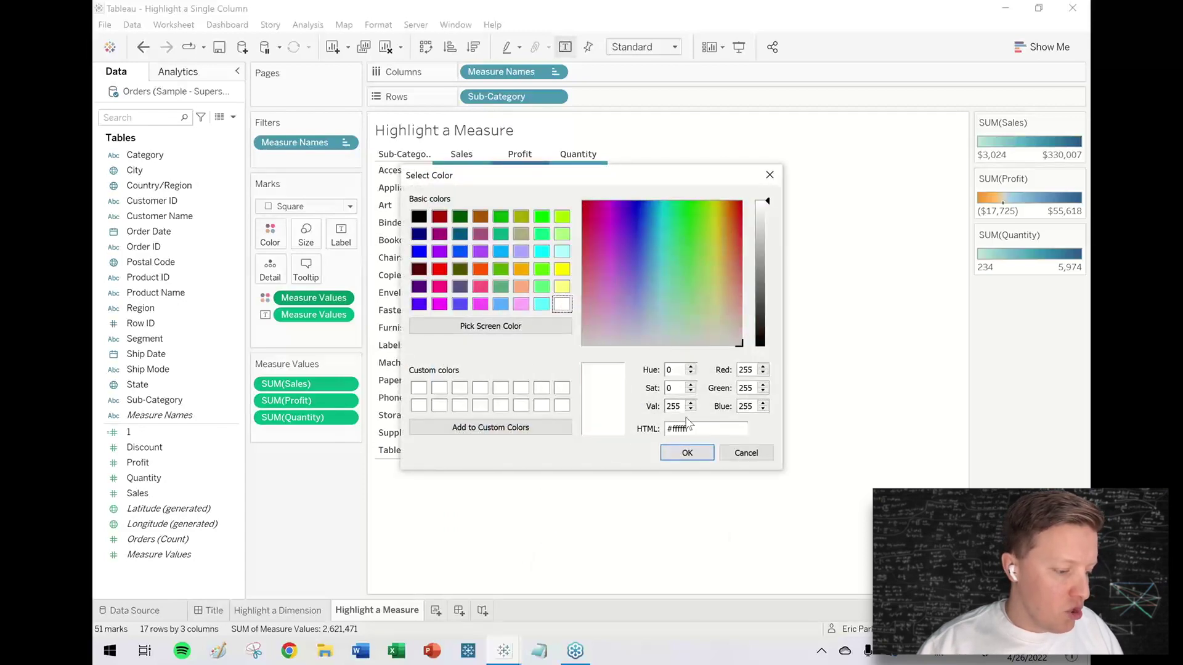
{"action": "left_click", "coordinate": [686, 453]}
- Set the Sales end colour to white with 2 stepped colours and apply
{"action": "left_click", "coordinate": [723, 292]}
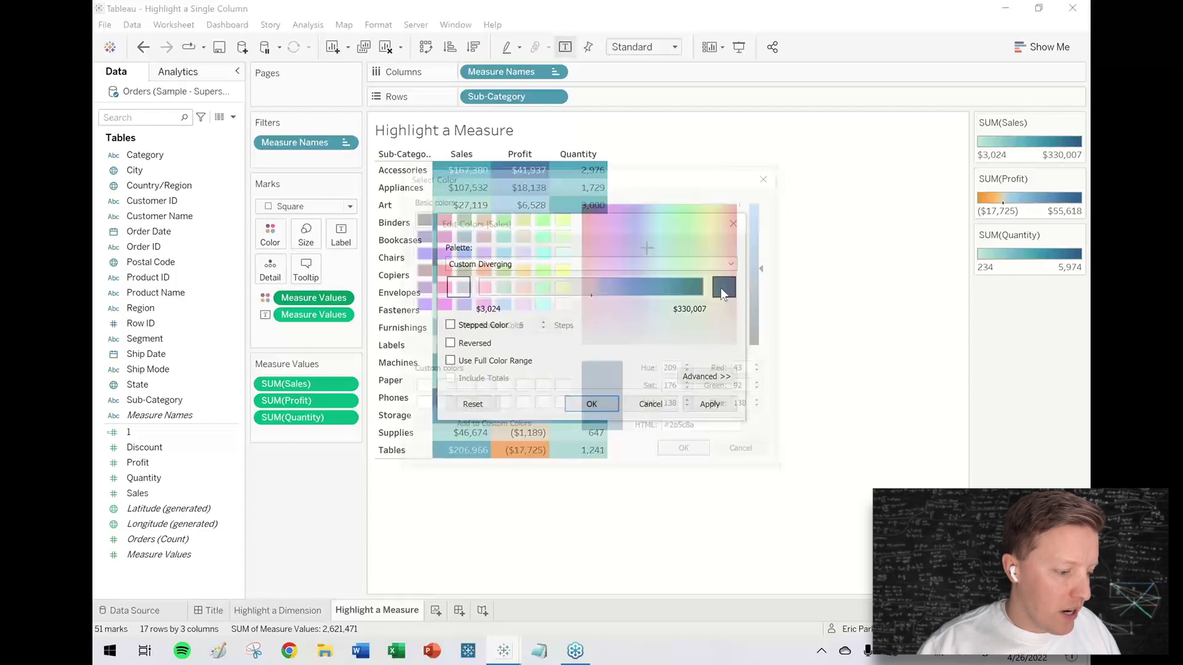
{"action": "left_click", "coordinate": [564, 304]}
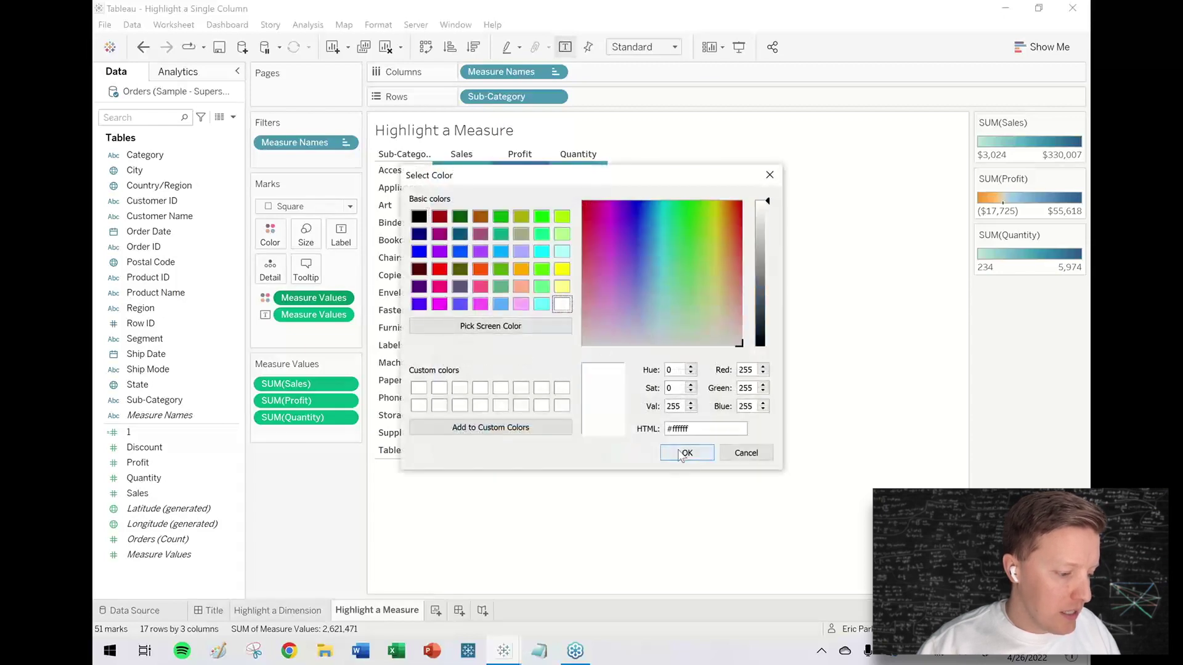
{"action": "left_click", "coordinate": [687, 453]}
{"action": "left_click", "coordinate": [470, 327]}
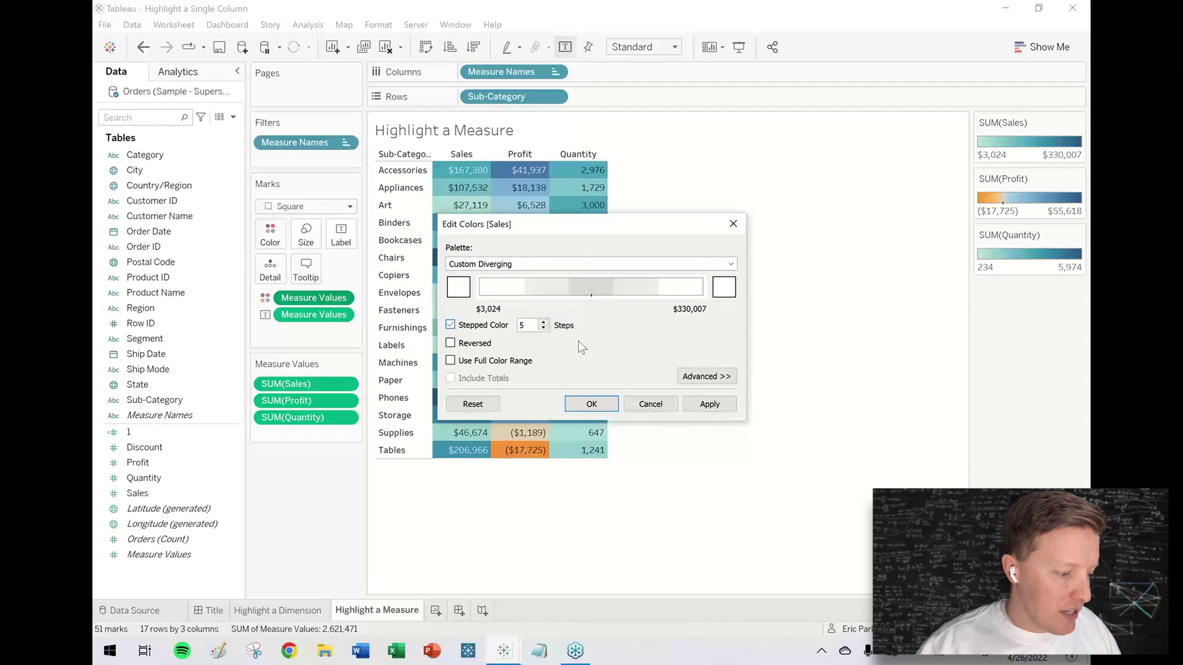
{"action": "left_click", "coordinate": [543, 329]}
{"action": "left_click", "coordinate": [543, 329]}
{"action": "left_click", "coordinate": [543, 329]}
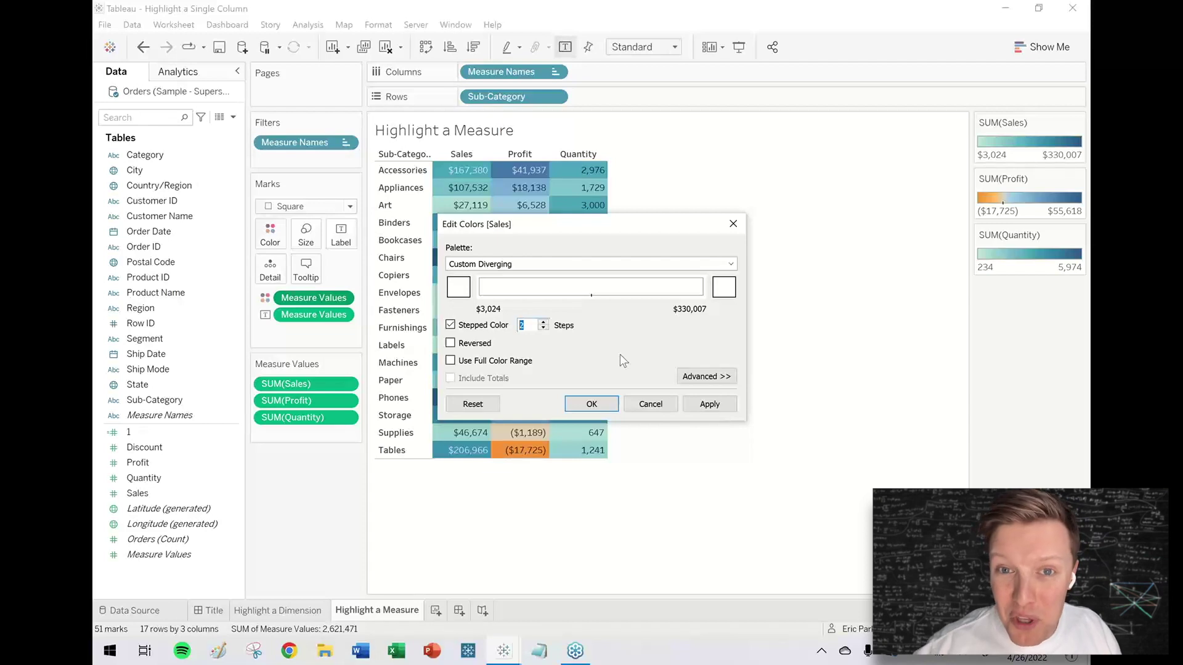
{"action": "left_click", "coordinate": [583, 405]}
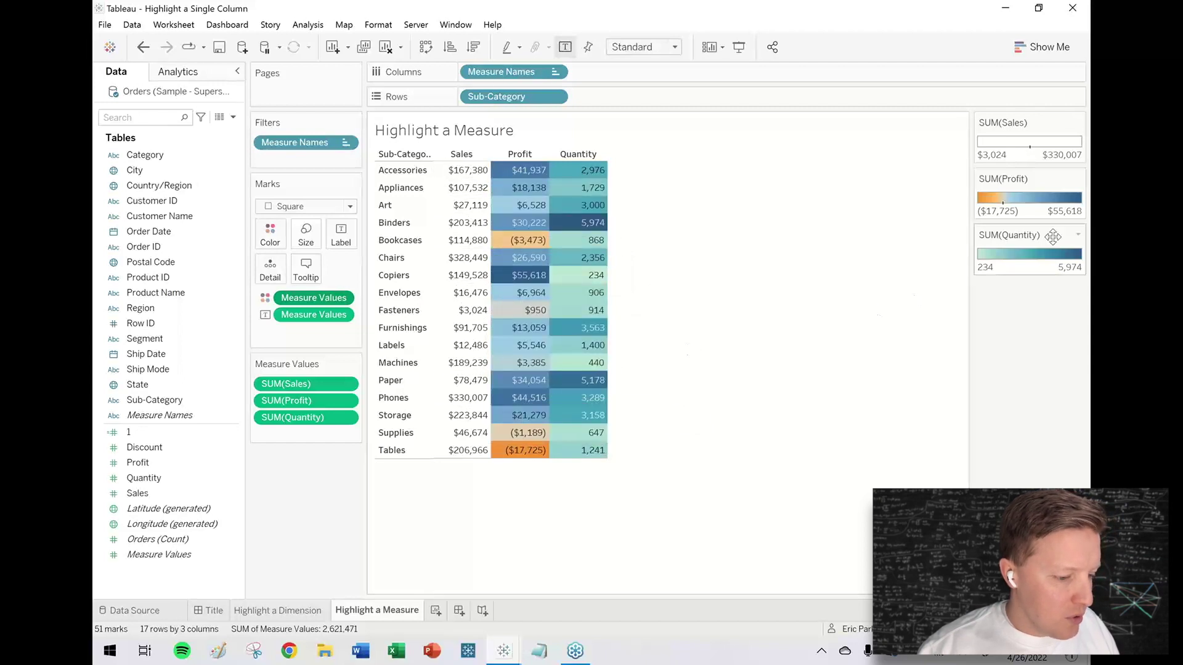
- Switch the Quantity colours to All White Diverging with stepped colours and fewer steps
{"action": "left_click", "coordinate": [1077, 236]}
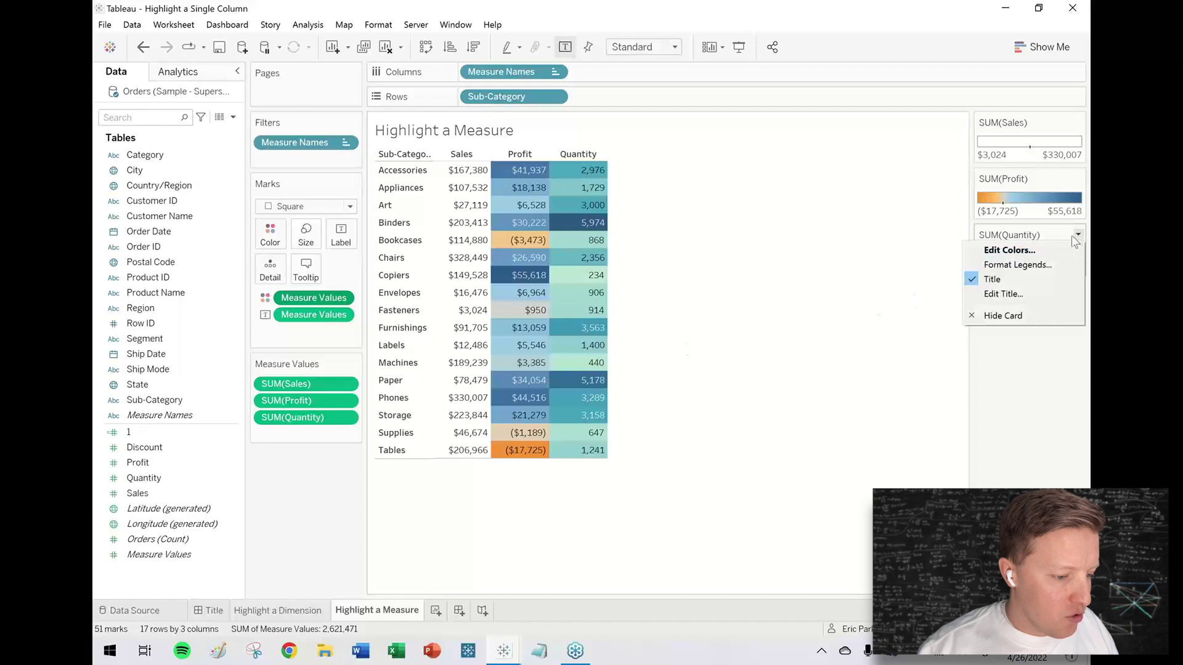
{"action": "left_click", "coordinate": [1034, 249]}
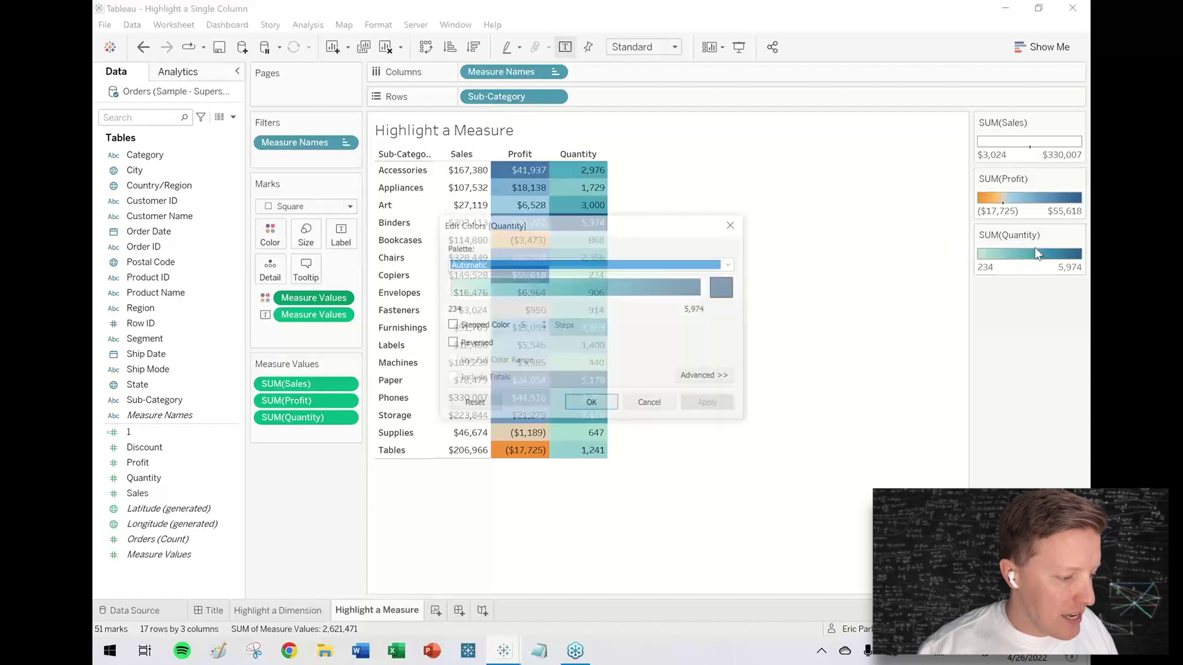
{"action": "left_click", "coordinate": [732, 264]}
{"action": "left_click_drag", "start_coordinate": [729, 308], "coordinate": [727, 393]}
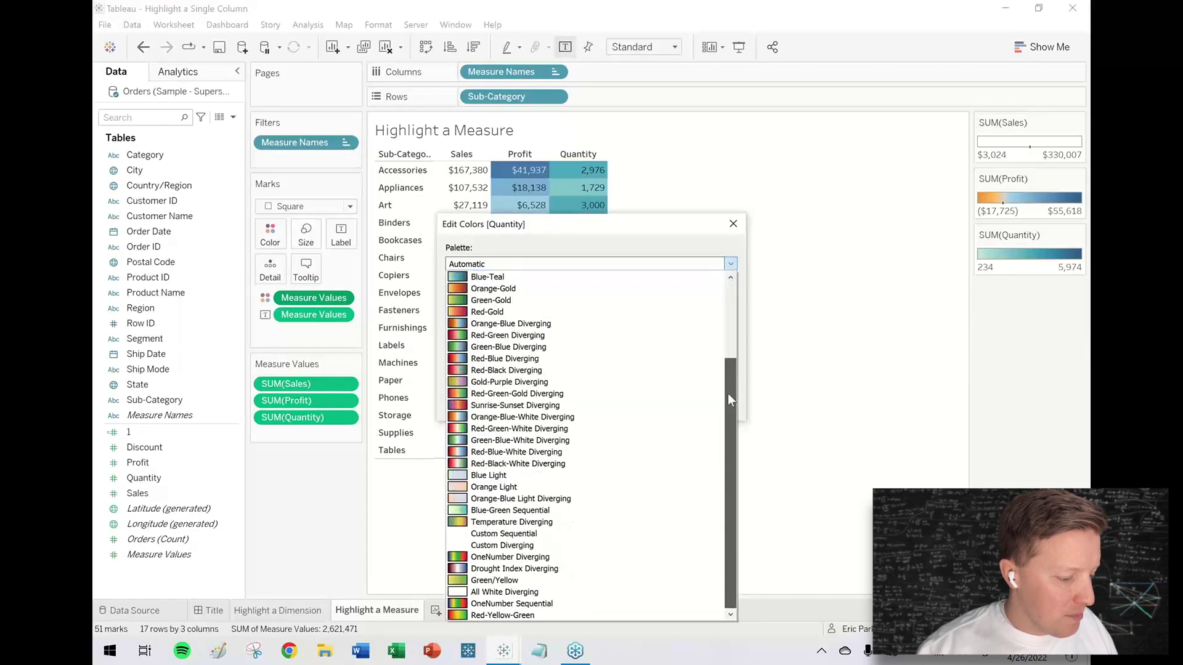
{"action": "left_click", "coordinate": [540, 593]}
{"action": "left_click", "coordinate": [451, 324]}
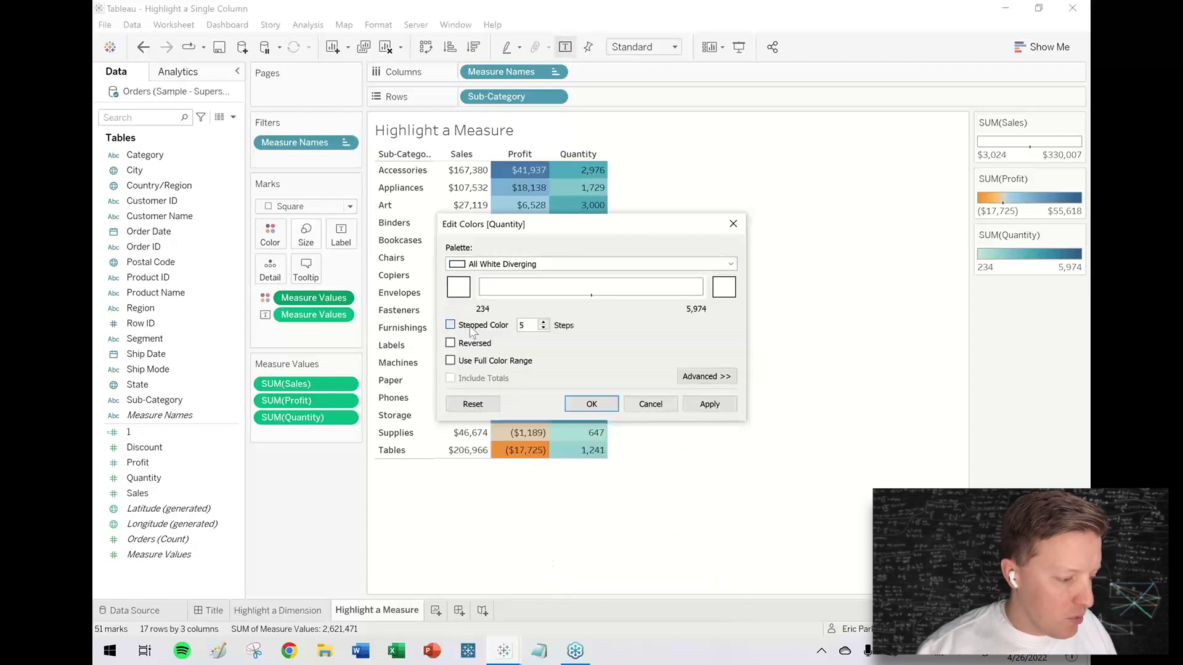
{"action": "left_click", "coordinate": [543, 329]}
{"action": "left_click", "coordinate": [543, 329]}
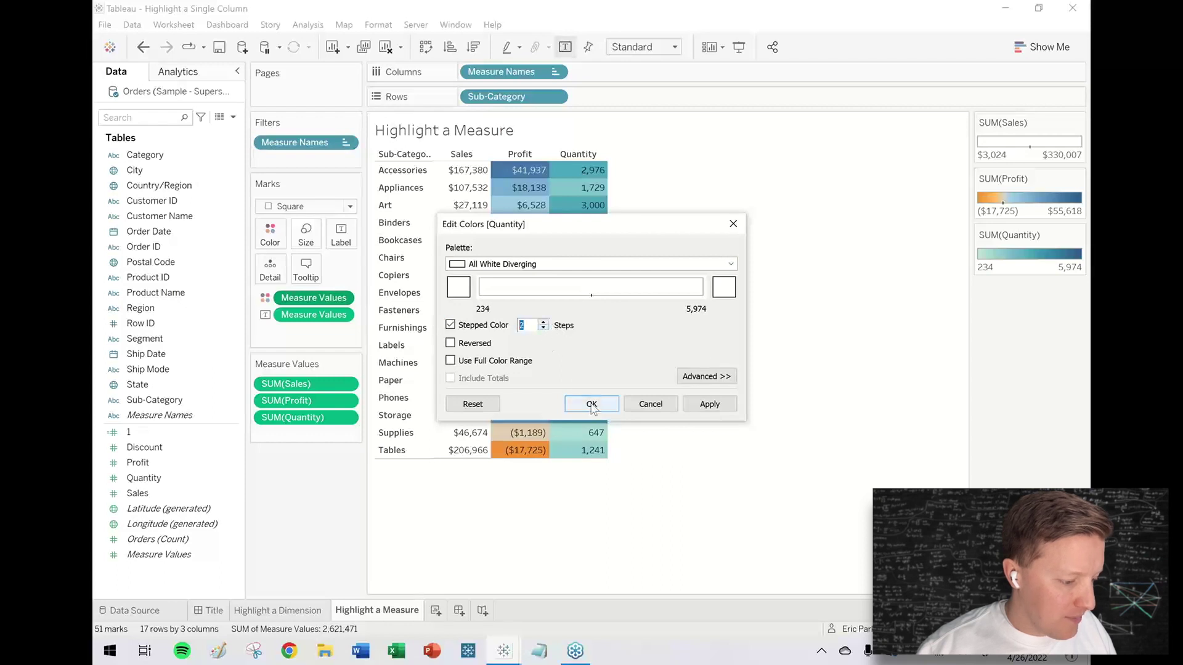
{"action": "left_click", "coordinate": [591, 403]}
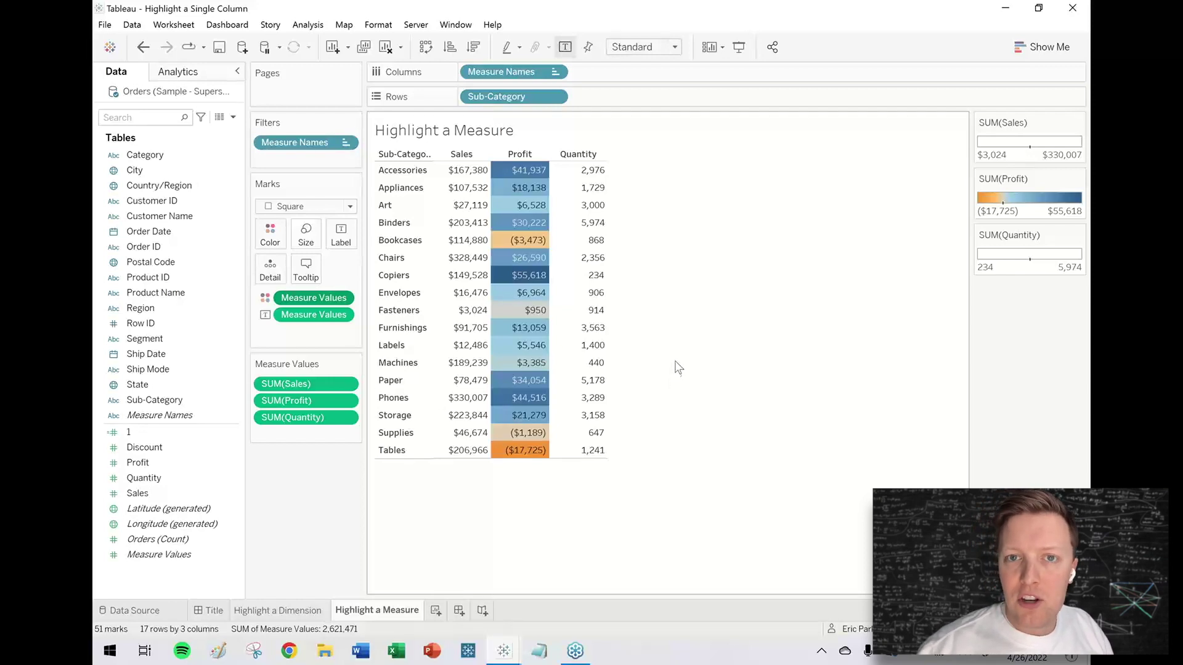
- Look over the mark border colour options and leave them unchanged
{"action": "left_click", "coordinate": [281, 246]}
{"action": "left_click", "coordinate": [338, 350]}
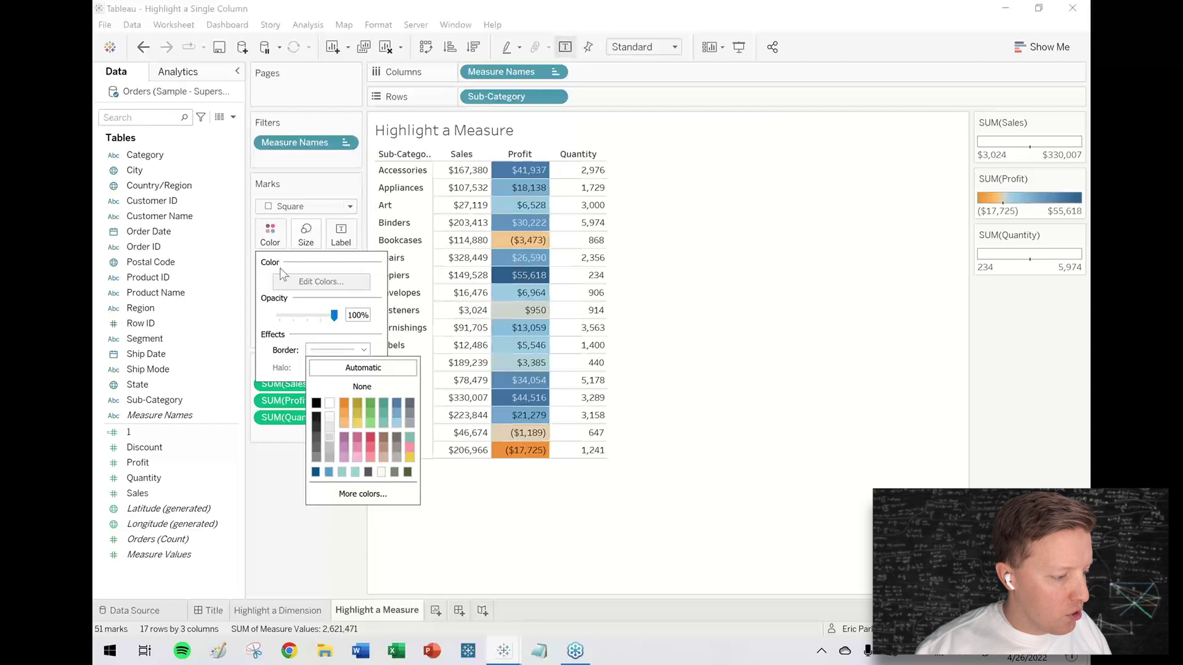
{"action": "left_click", "coordinate": [647, 246]}
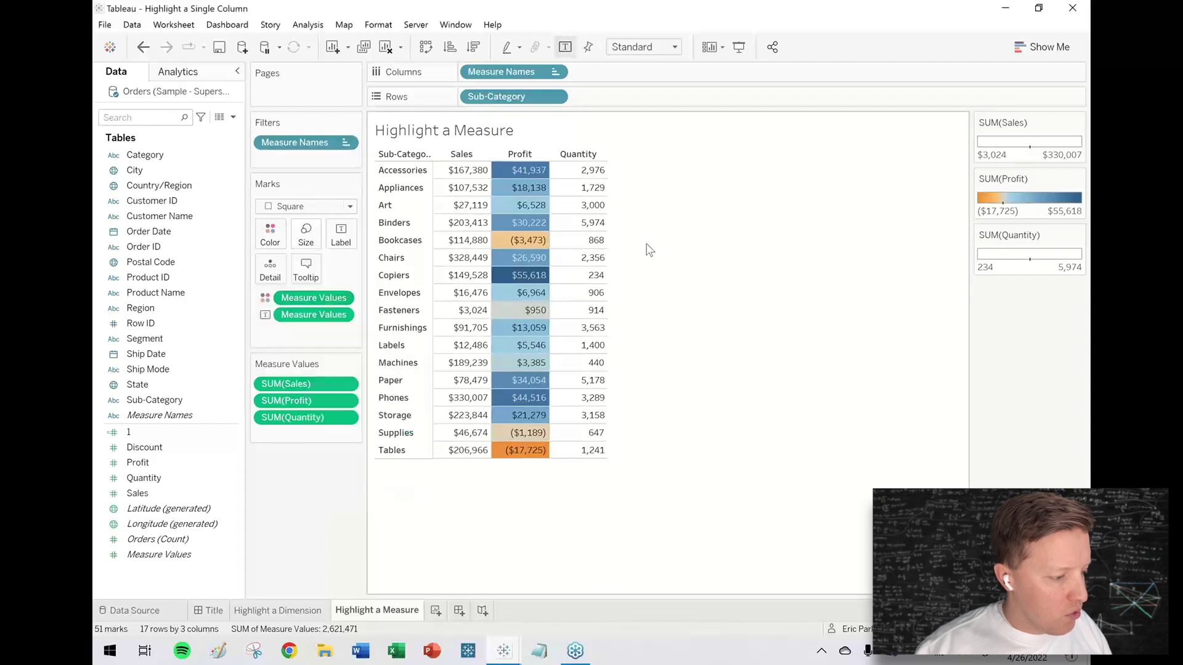
{"action": "left_click", "coordinate": [276, 241]}
{"action": "left_click", "coordinate": [339, 350]}
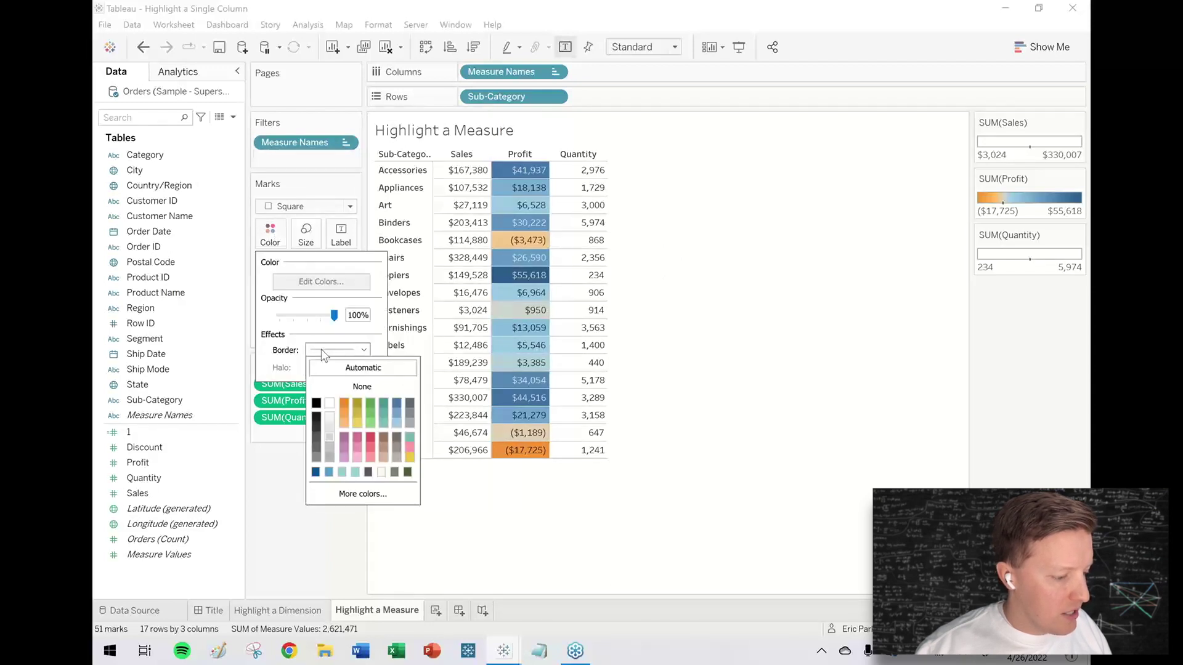
{"action": "left_click", "coordinate": [736, 300]}
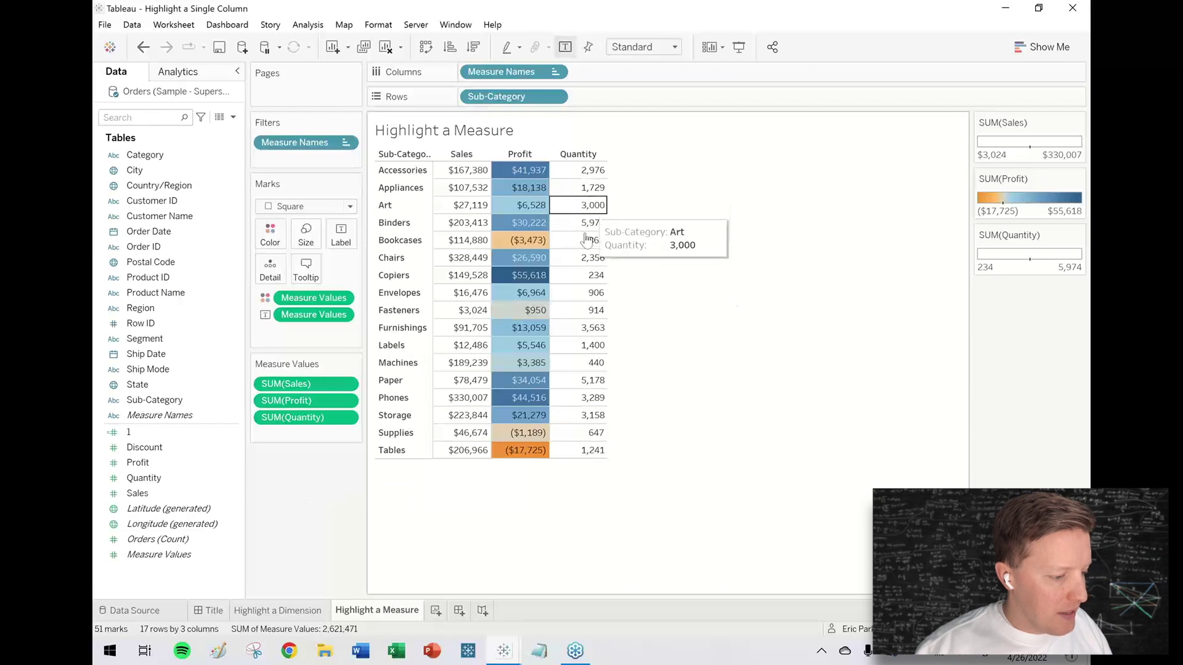
- Set the table's Column Divider Pane border to a solid line
{"action": "right_click", "coordinate": [595, 275]}
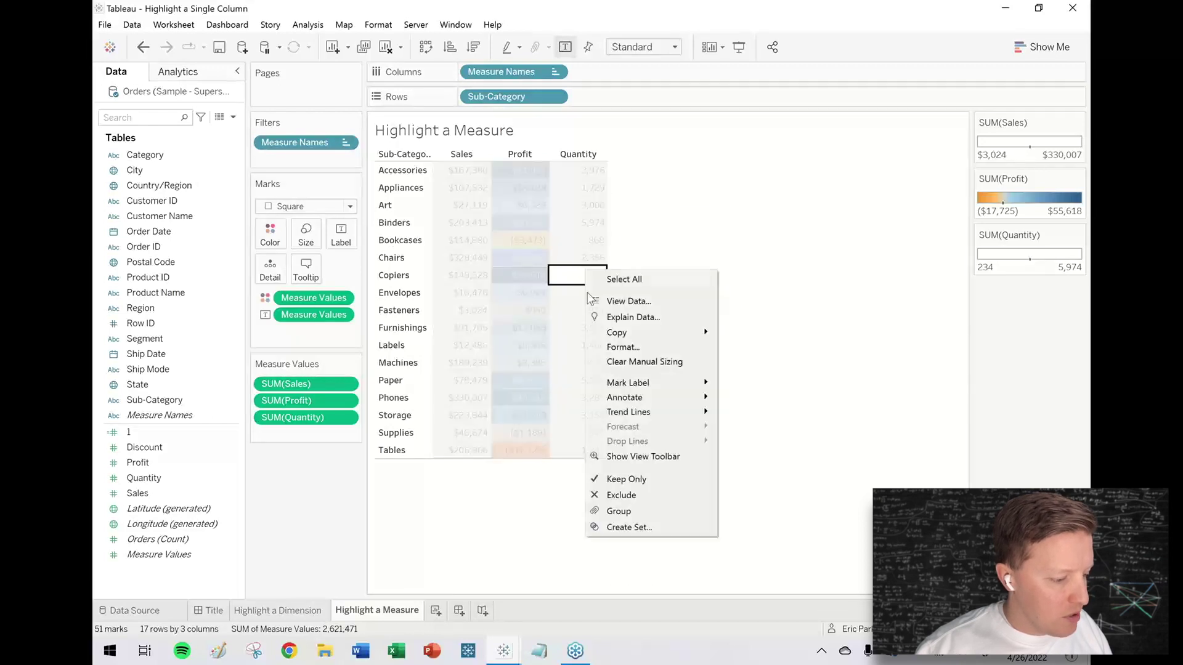
{"action": "left_click", "coordinate": [610, 344]}
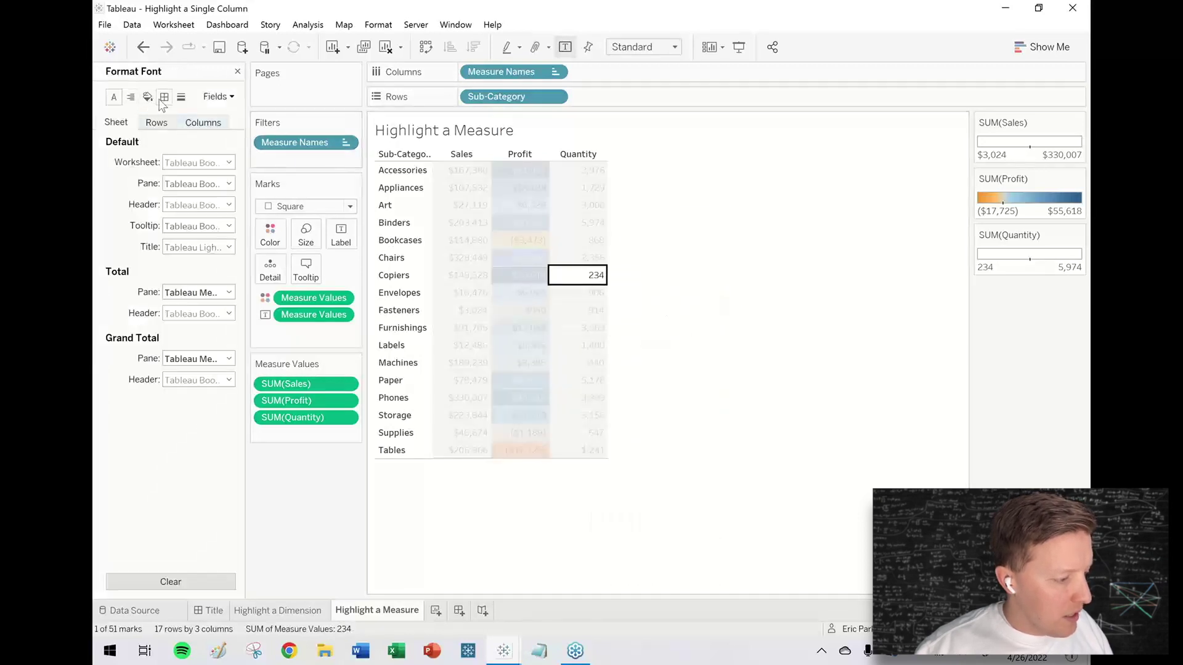
{"action": "left_click", "coordinate": [130, 97]}
{"action": "left_click", "coordinate": [164, 97]}
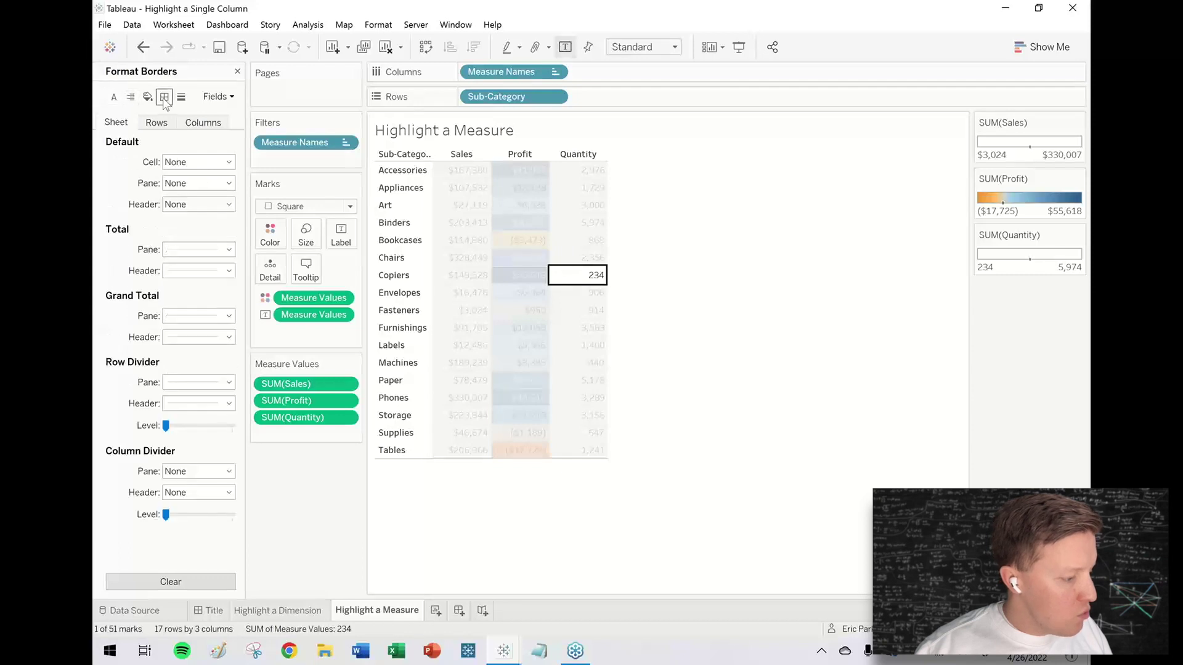
{"action": "left_click", "coordinate": [196, 472]}
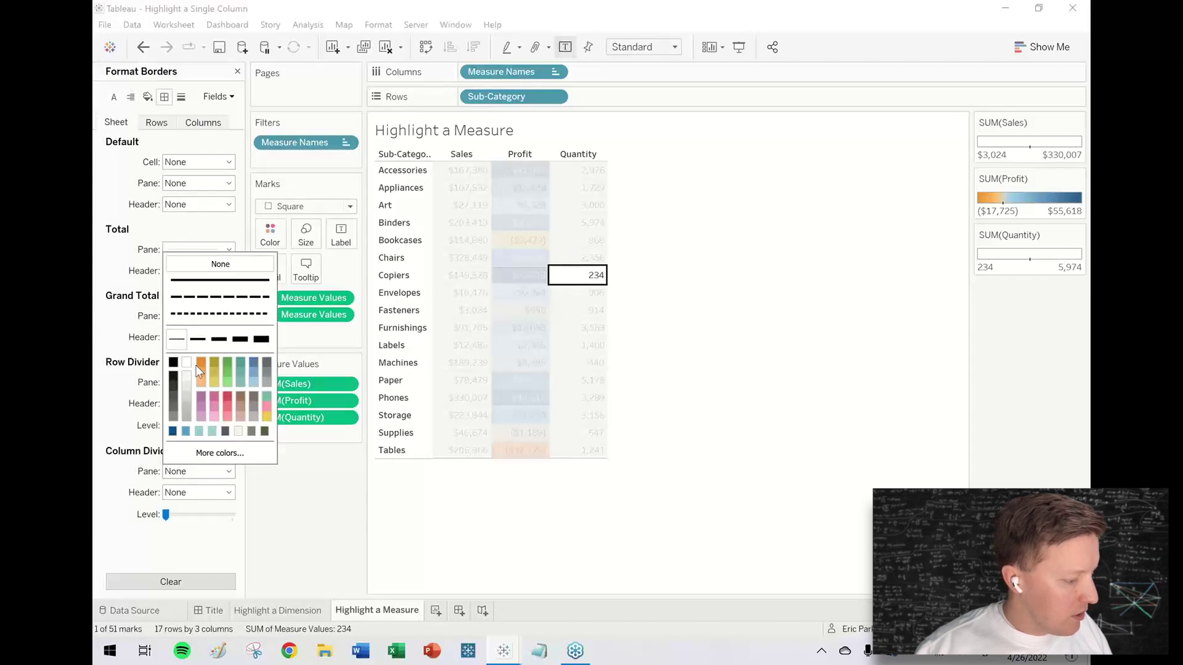
{"action": "left_click", "coordinate": [187, 400]}
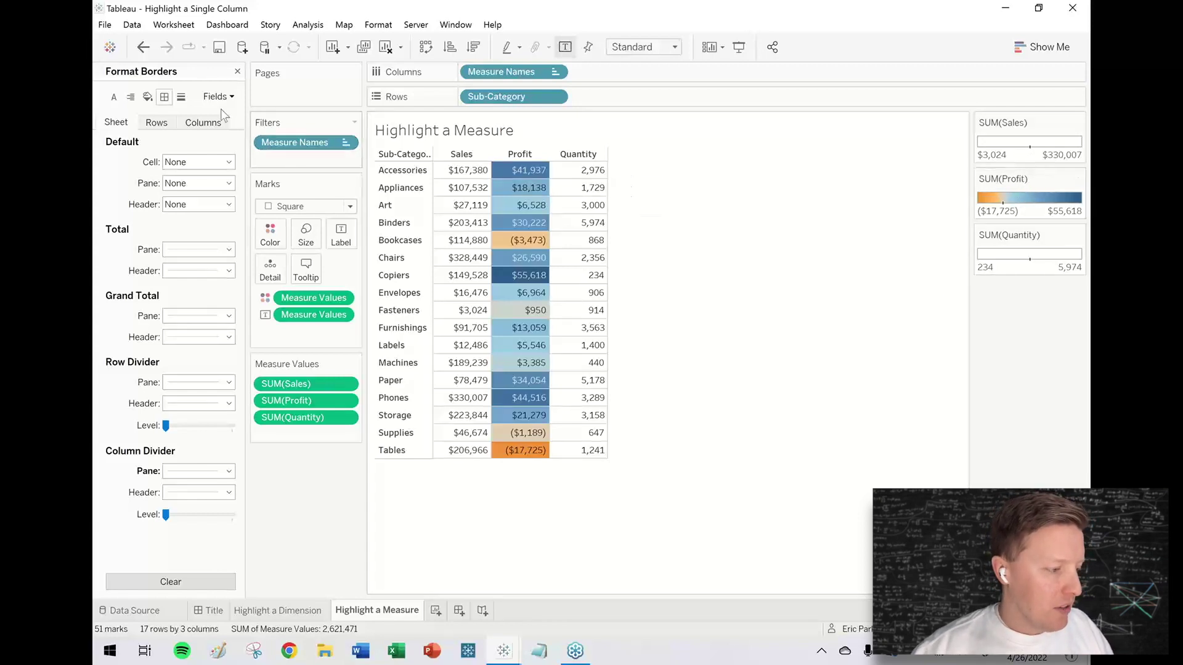
- Close the Format Borders pane to bring back the Data pane
{"action": "left_click", "coordinate": [236, 72]}
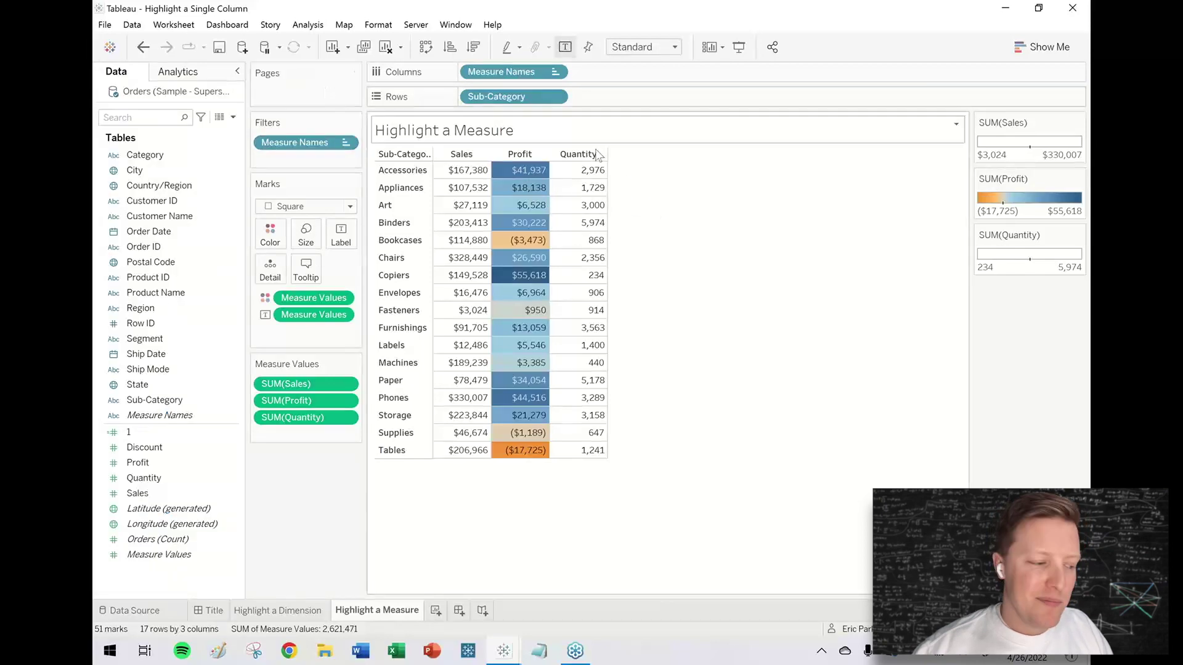